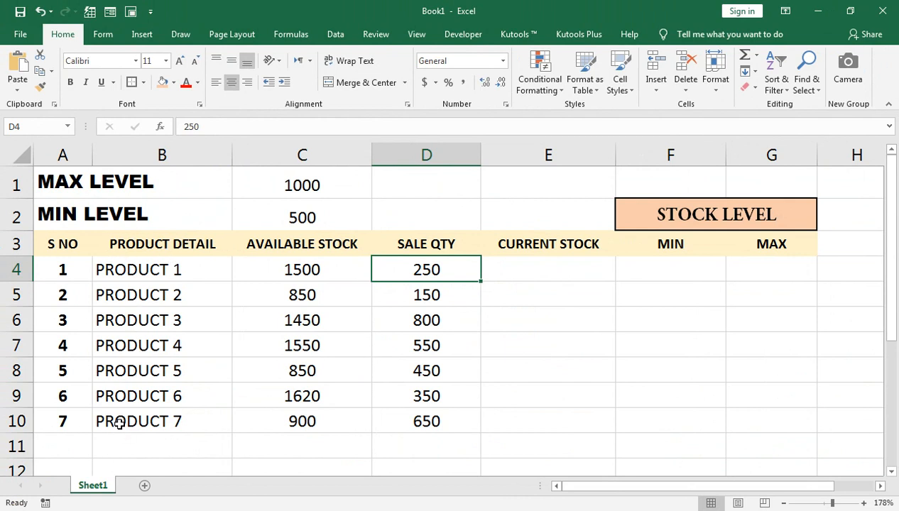
Step: Inspect Product 1's available stock and sale quantity entries in C4 and D4 without changing them
{"action": "left_click", "coordinate": [65, 275]}
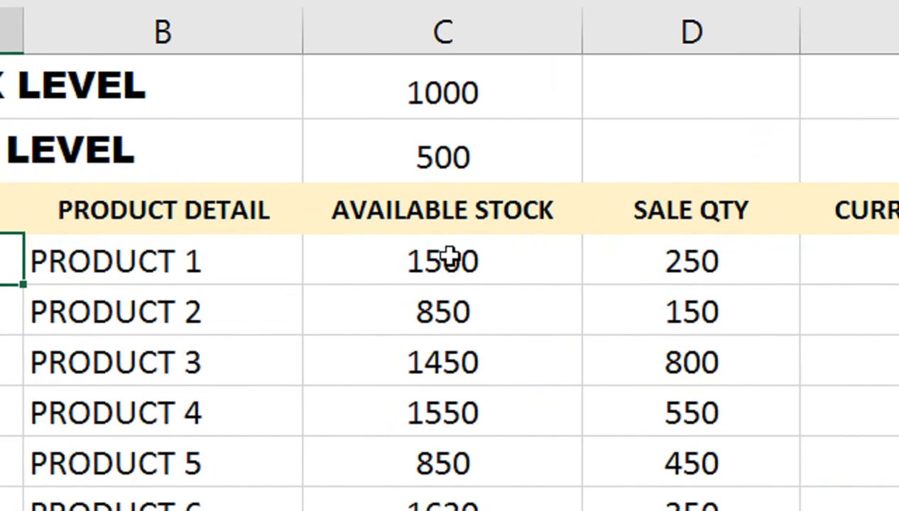
{"action": "left_click", "coordinate": [306, 268]}
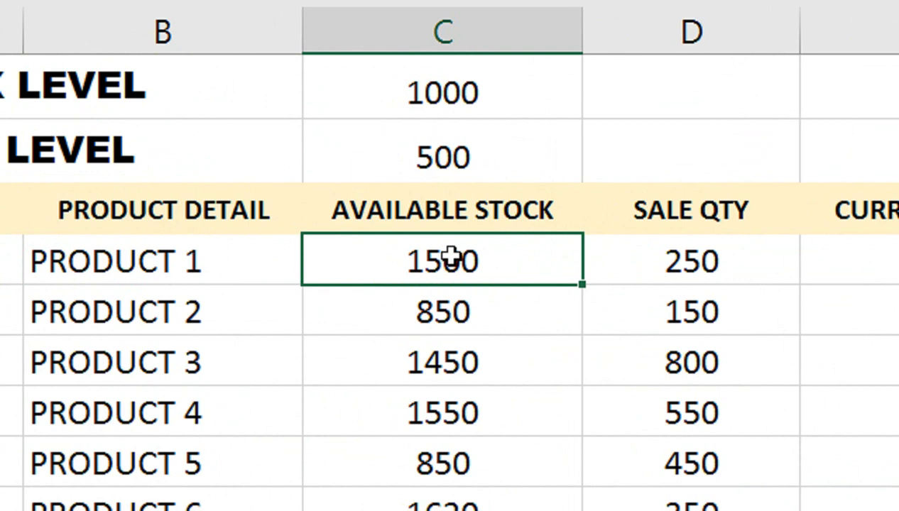
{"action": "double_click", "coordinate": [463, 277]}
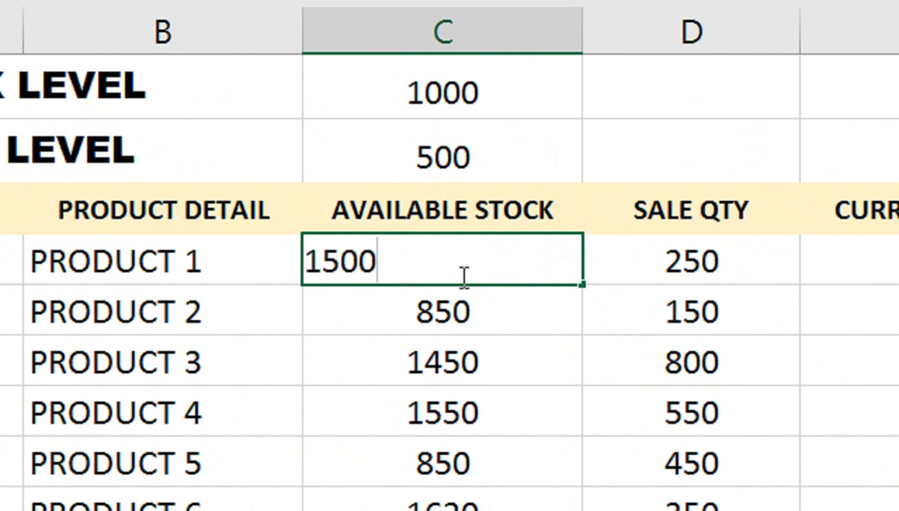
{"action": "key", "text": "Return"}
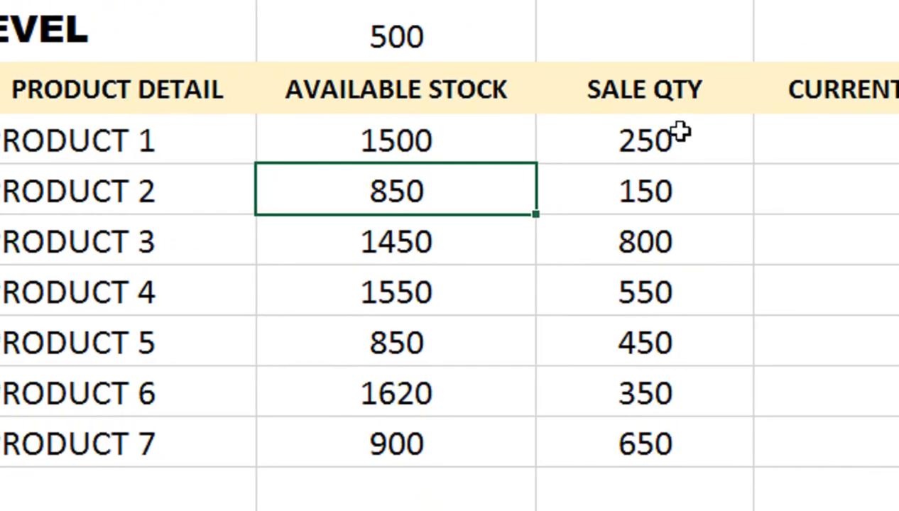
{"action": "left_click", "coordinate": [727, 97]}
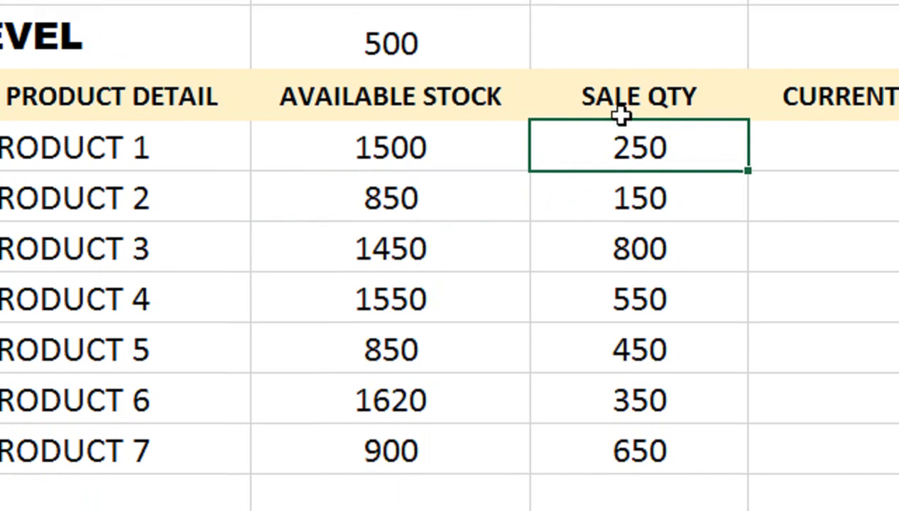
{"action": "double_click", "coordinate": [610, 168]}
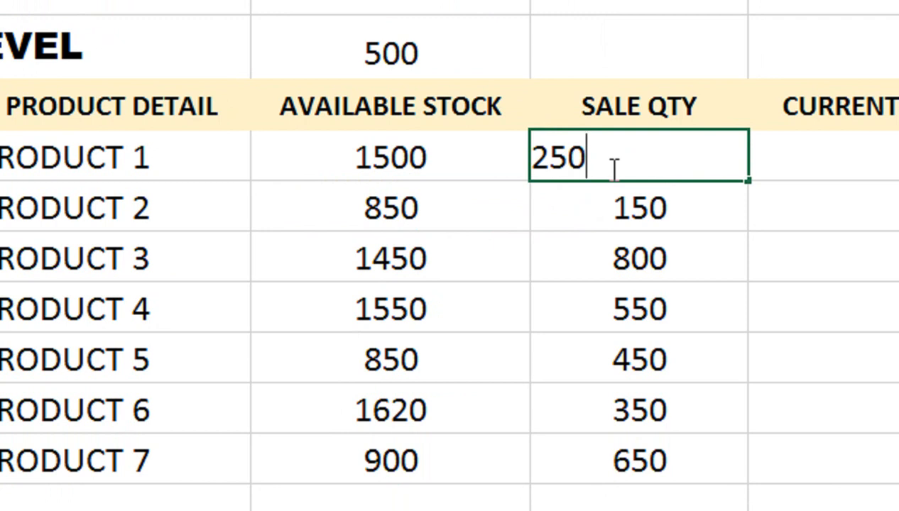
{"action": "key", "text": "Return"}
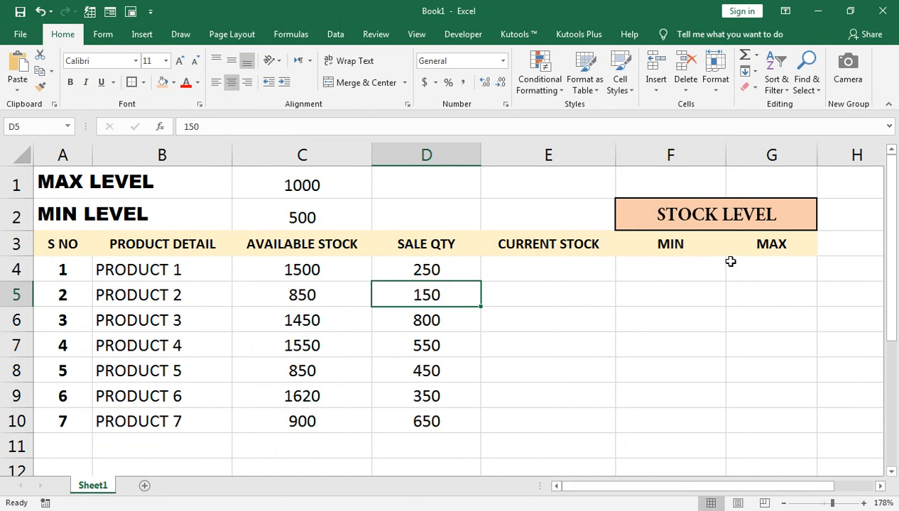
Step: Calculate current stock for Product 1 in E4 with =C4-D4 and fill the formula down to E10
{"action": "double_click", "coordinate": [589, 267]}
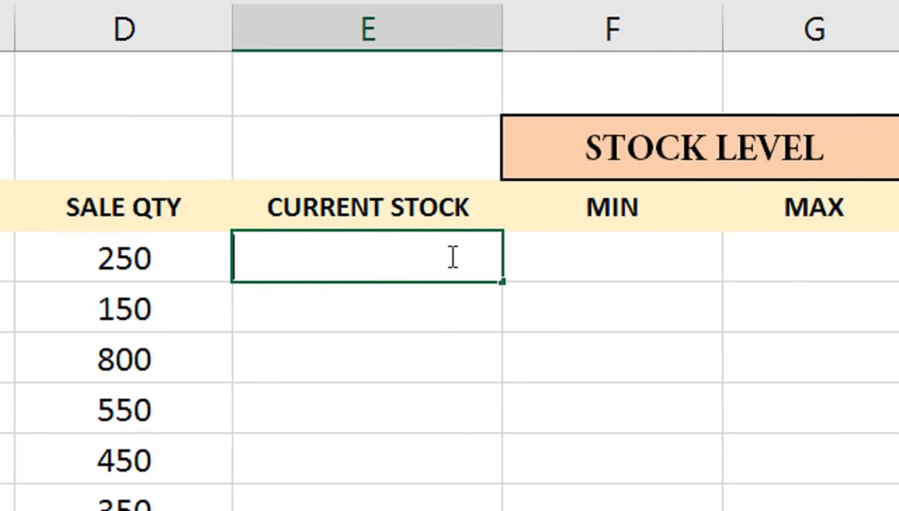
{"action": "type", "text": "="}
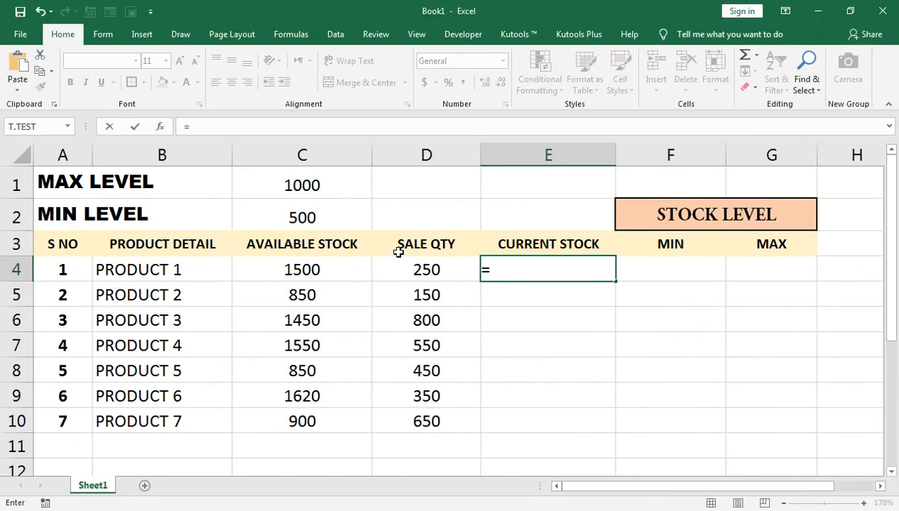
{"action": "left_click", "coordinate": [305, 263]}
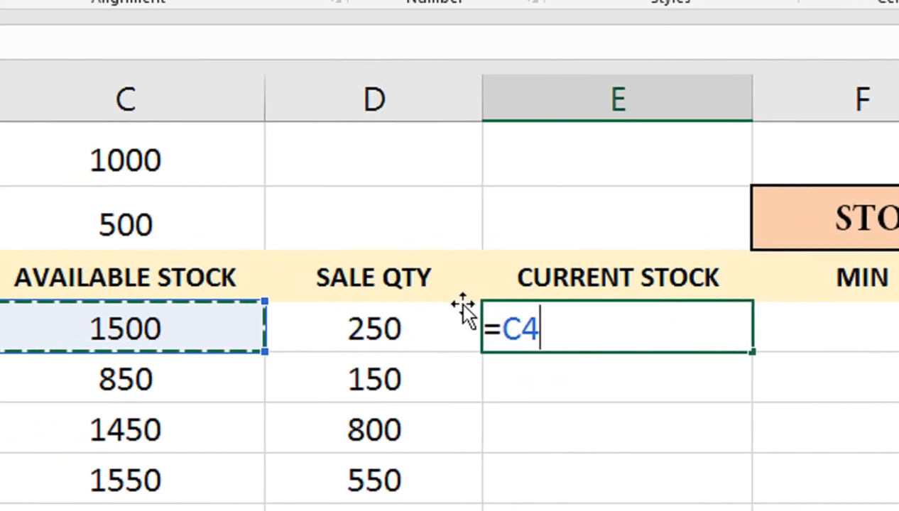
{"action": "type", "text": "-"}
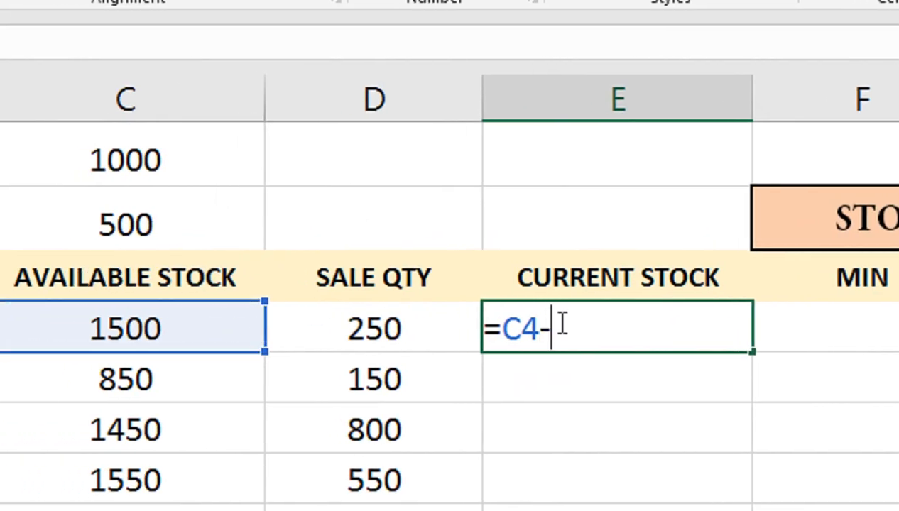
{"action": "left_click", "coordinate": [455, 307]}
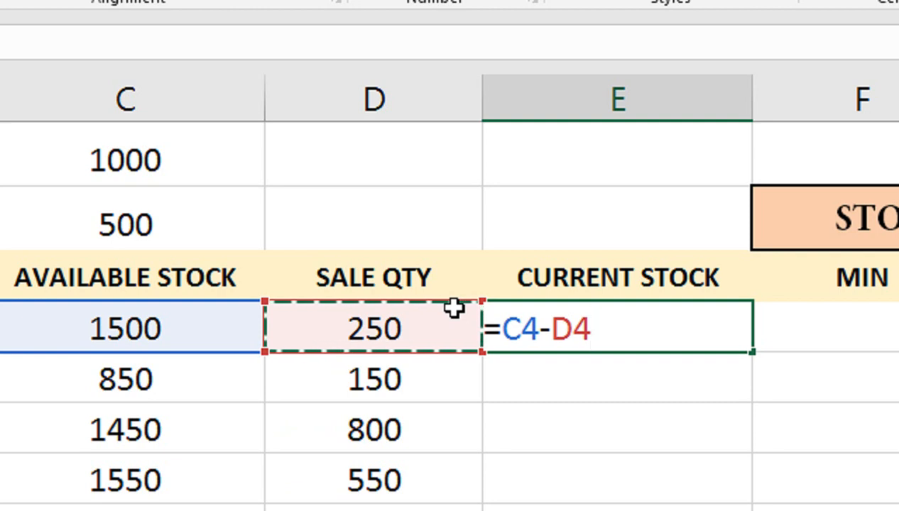
{"action": "key", "text": "Return"}
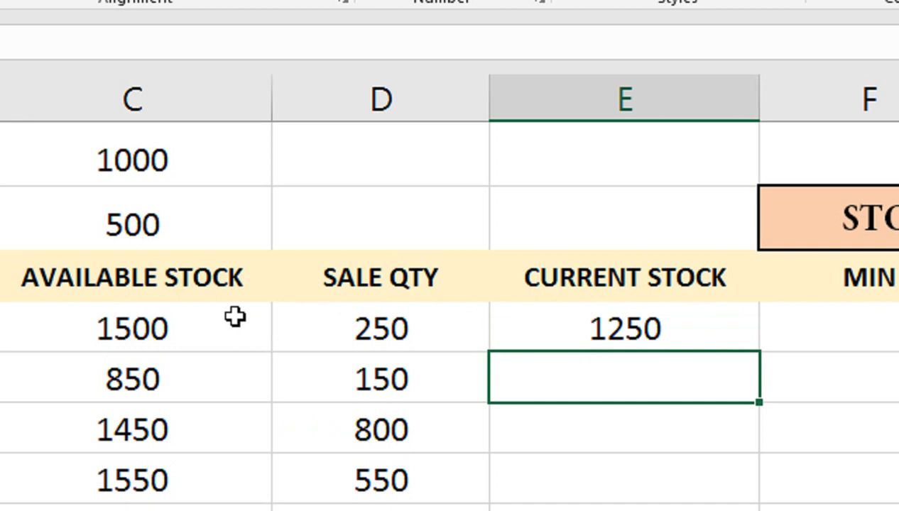
{"action": "left_click", "coordinate": [582, 316]}
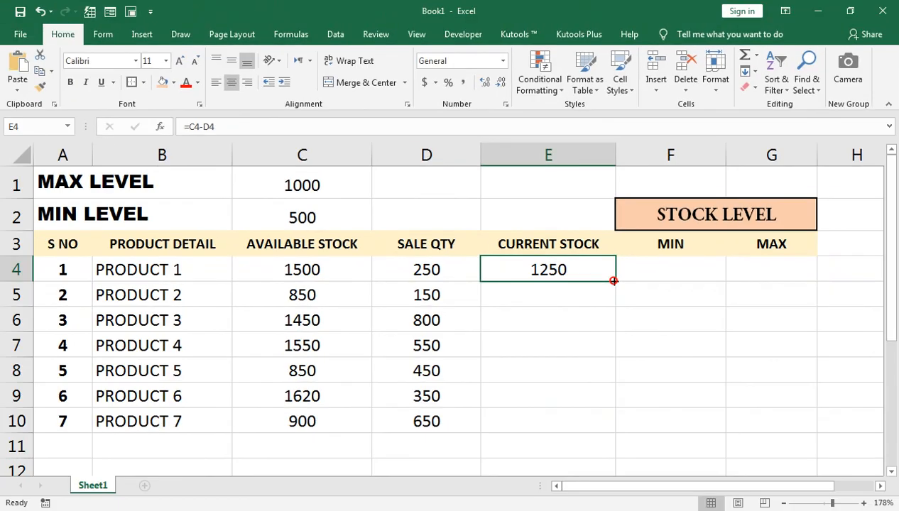
{"action": "double_click", "coordinate": [677, 352]}
Step: Enter the formula =IF(E4>500,E4-500,"REORDER") in F4 under MIN for Product 1
{"action": "left_click", "coordinate": [752, 322]}
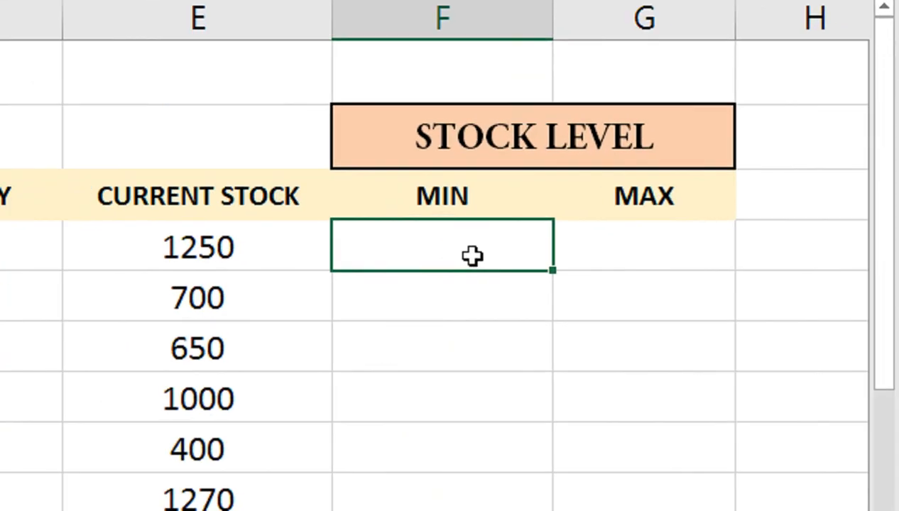
{"action": "type", "text": "=IF("}
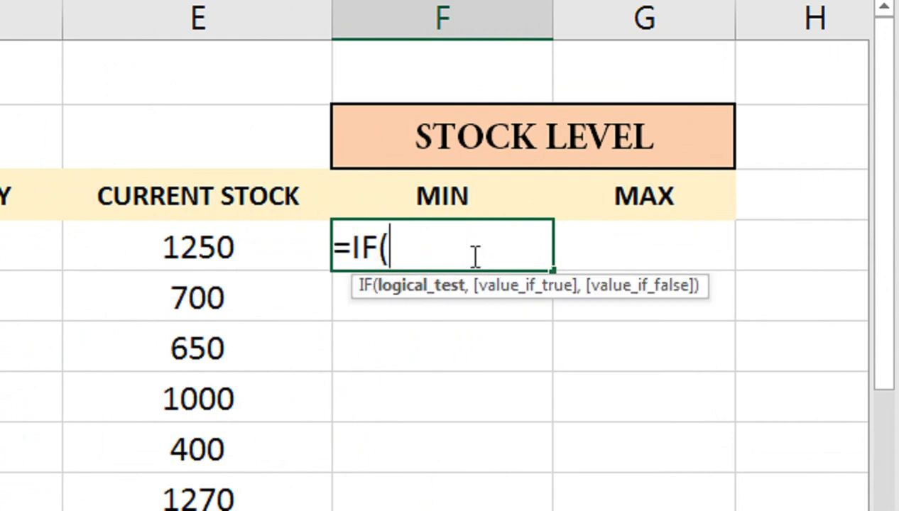
{"action": "left_click", "coordinate": [220, 242]}
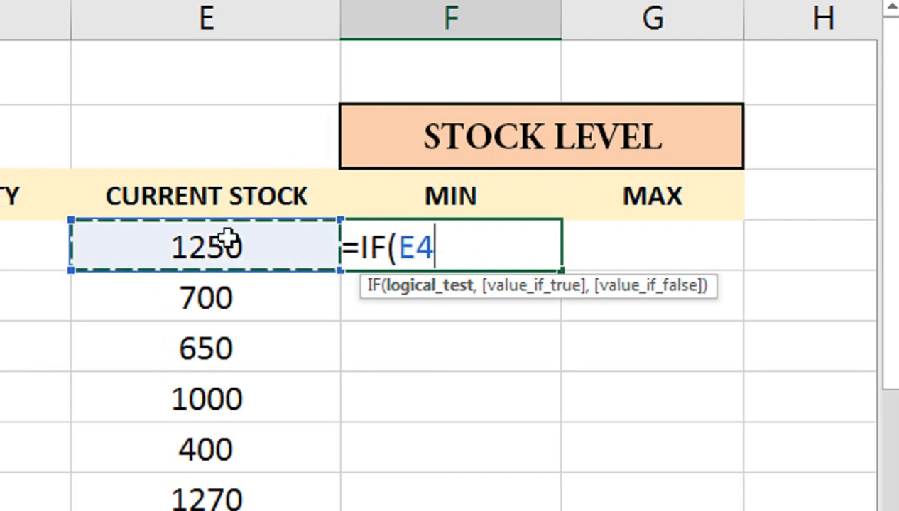
{"action": "type", "text": ">"}
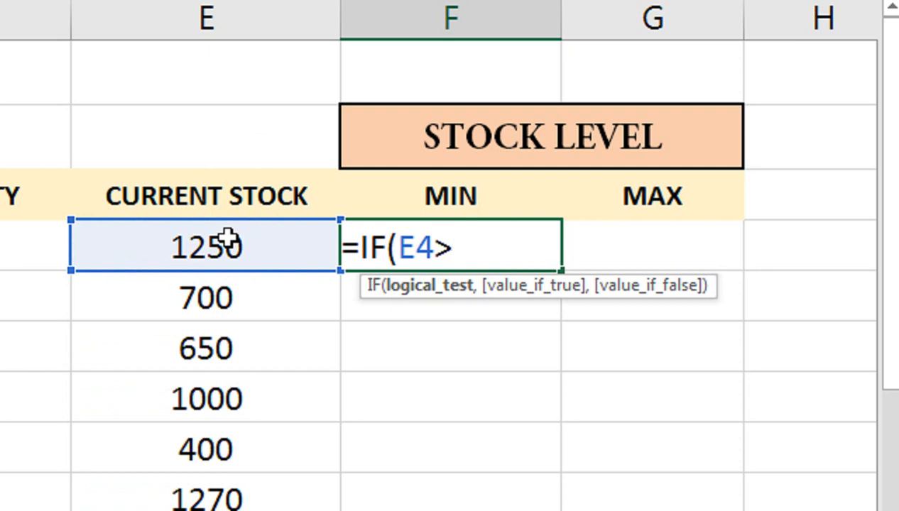
{"action": "type", "text": "500"}
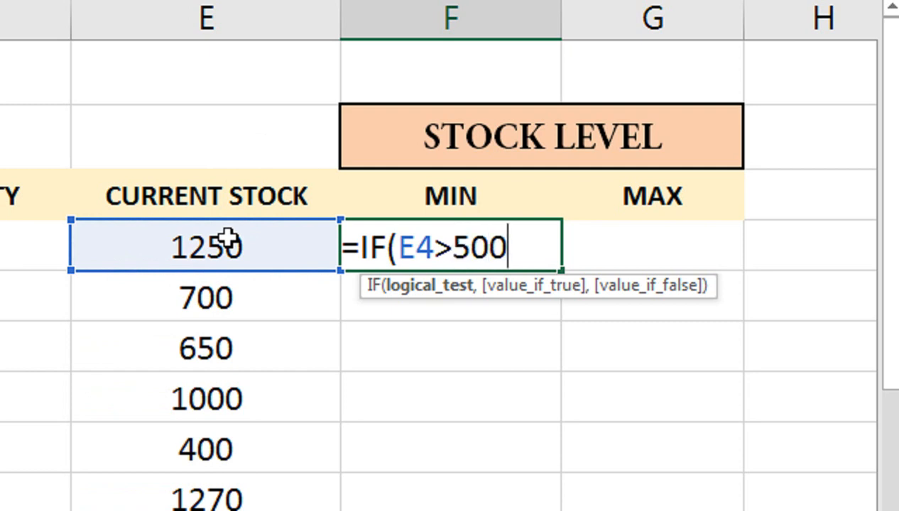
{"action": "type", "text": ","}
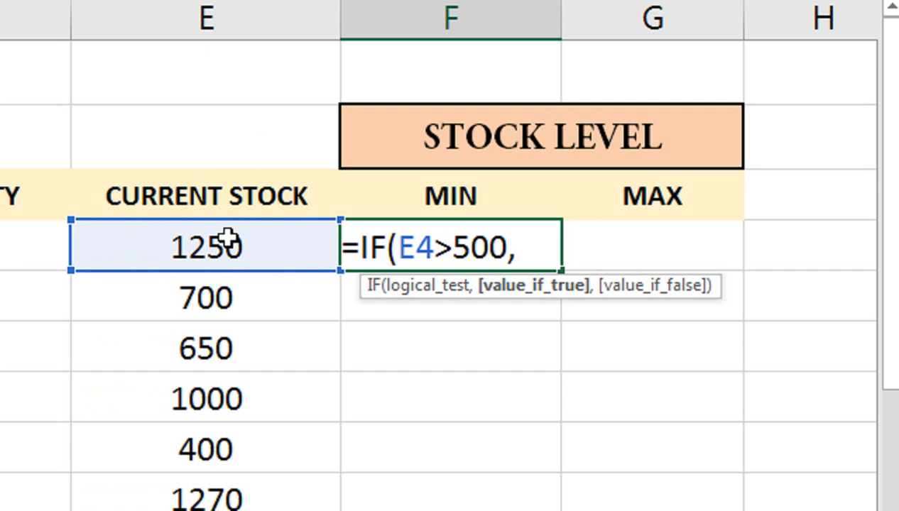
{"action": "type", "text": ","}
{"action": "key", "text": "BackSpace"}
{"action": "left_click", "coordinate": [223, 245]}
{"action": "type", "text": "-500"}
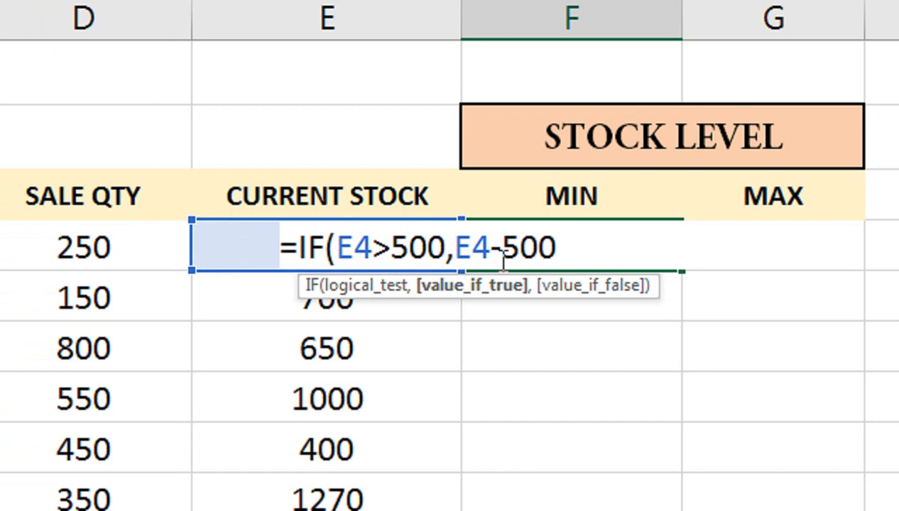
{"action": "type", "text": ",'"}
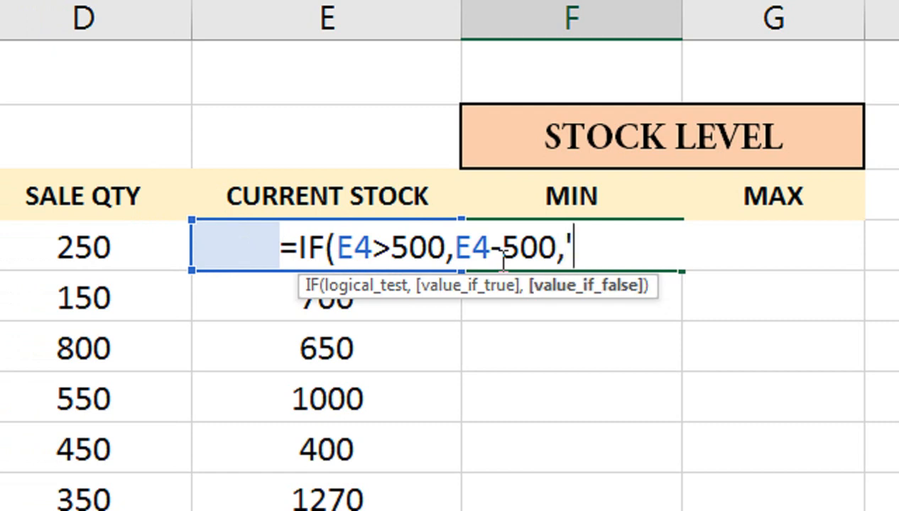
{"action": "key", "text": "BackSpace"}
{"action": "type", "text": "\"REORDER"}
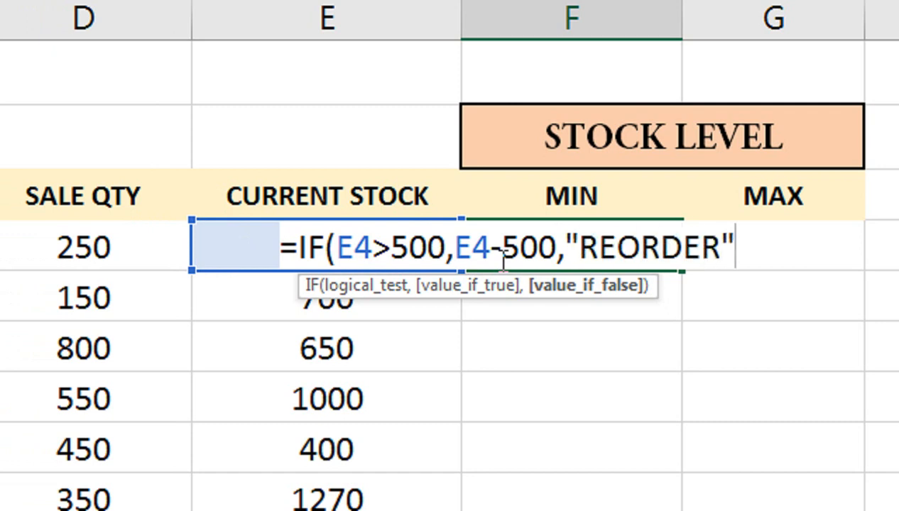
{"action": "type", "text": " )"}
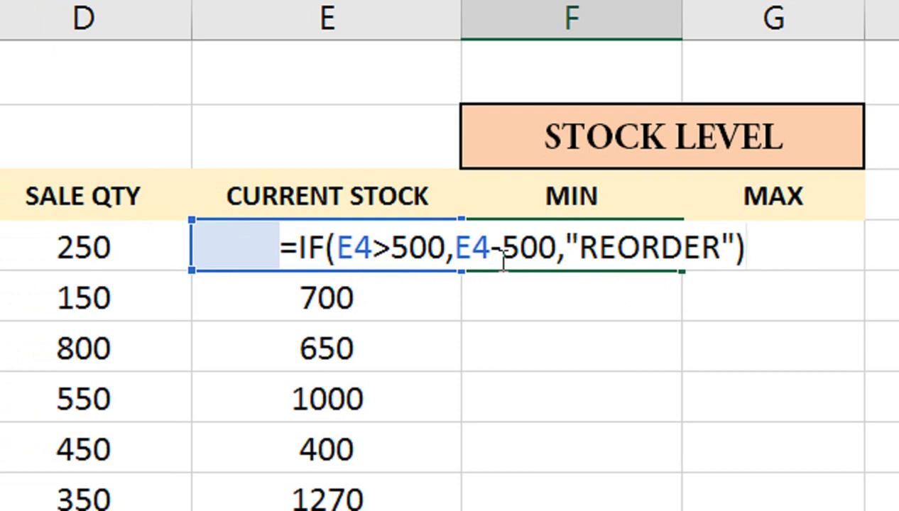
{"action": "key", "text": "Return"}
Step: Review the MIN formula in F4 and fill it down to F10 for all products
{"action": "left_click", "coordinate": [499, 257]}
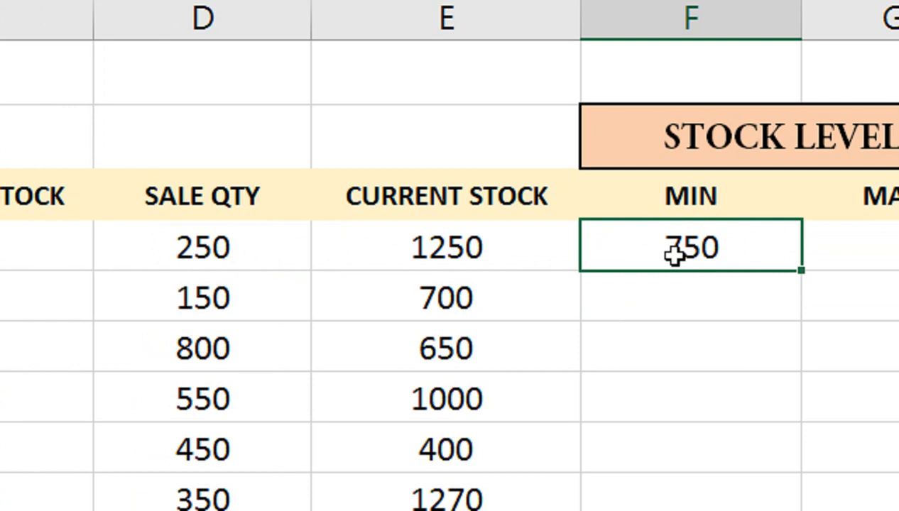
{"action": "double_click", "coordinate": [728, 252]}
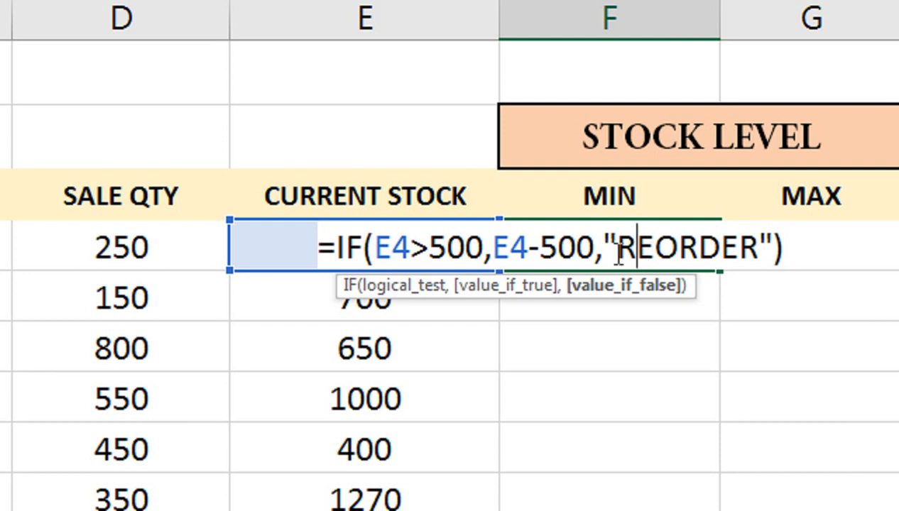
{"action": "key", "text": "Return"}
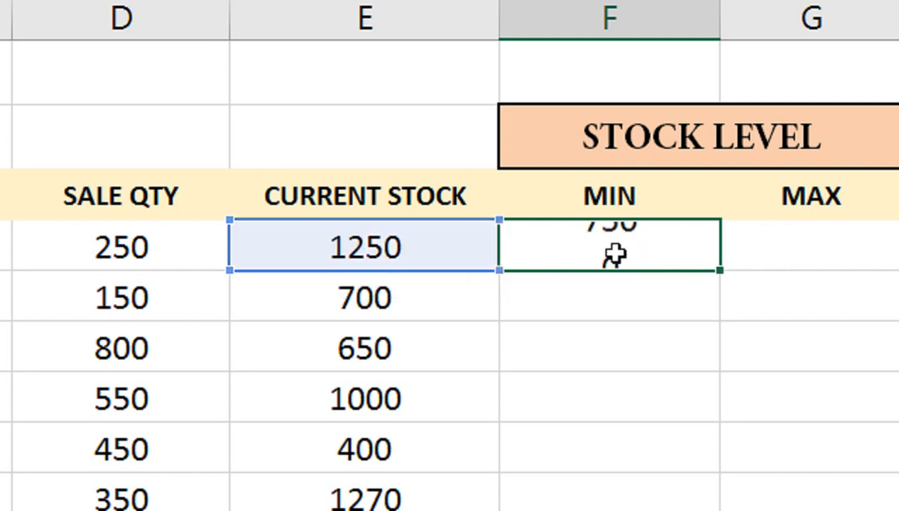
{"action": "left_click", "coordinate": [612, 251]}
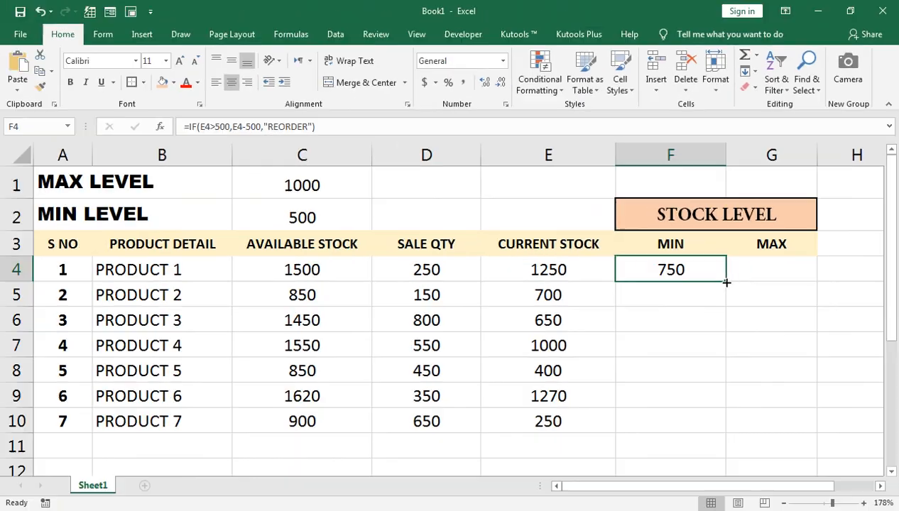
{"action": "double_click", "coordinate": [674, 273]}
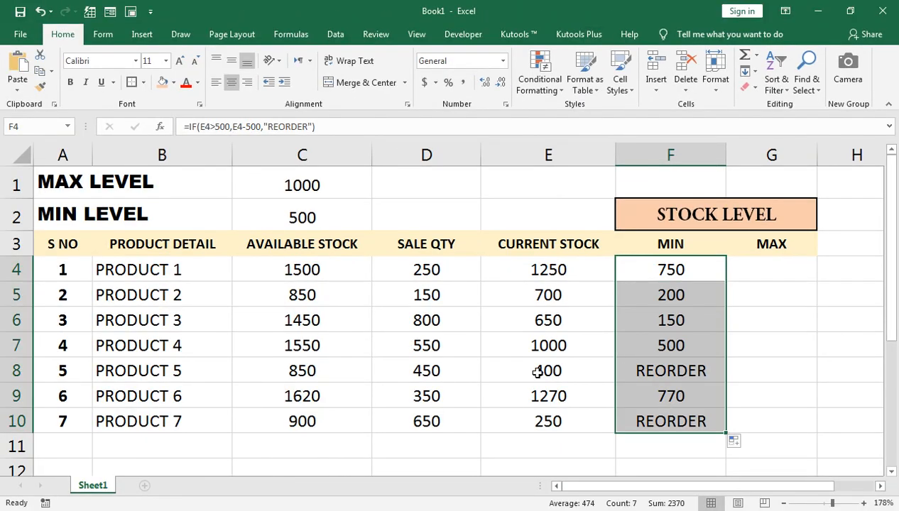
Step: Enter =IF(E4>=1000,"UP LEVEL",1000-E4) in G4 under MAX for Product 1 and fill it down to G10
{"action": "left_click", "coordinate": [788, 271]}
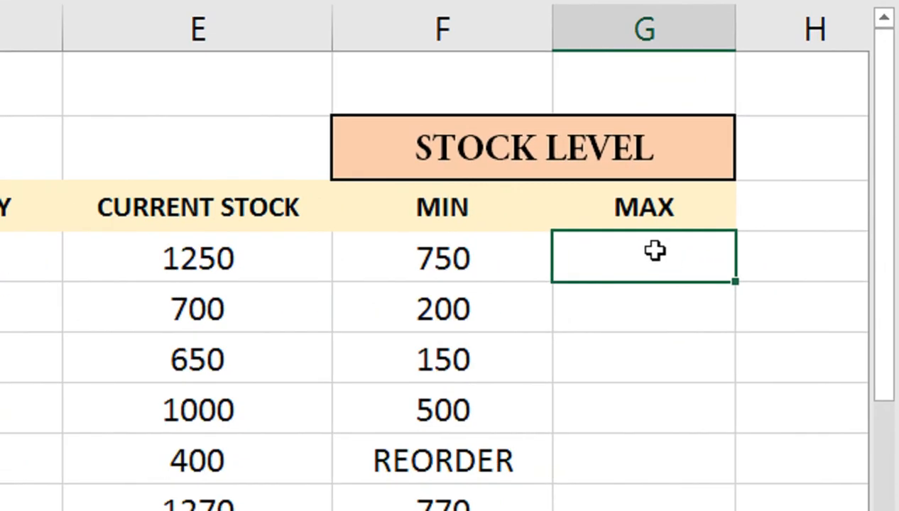
{"action": "type", "text": "=IF("}
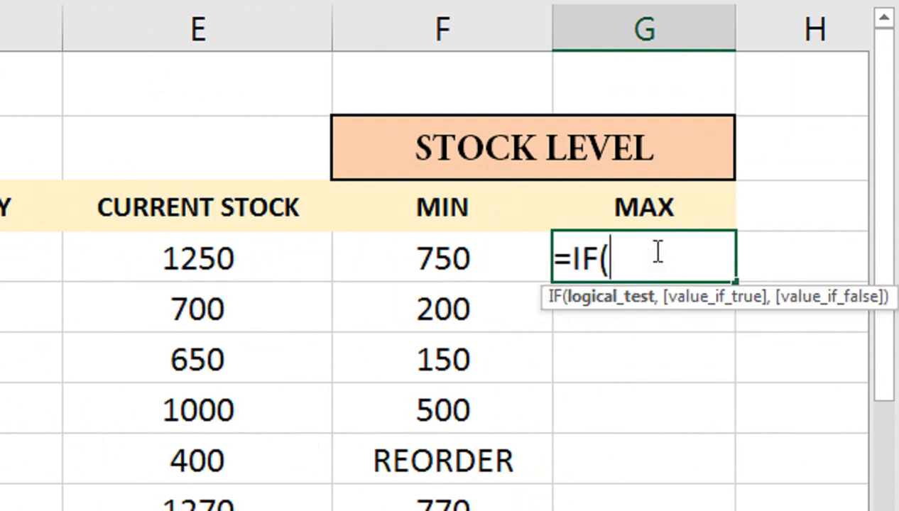
{"action": "left_click", "coordinate": [220, 259]}
{"action": "type", "text": ">"}
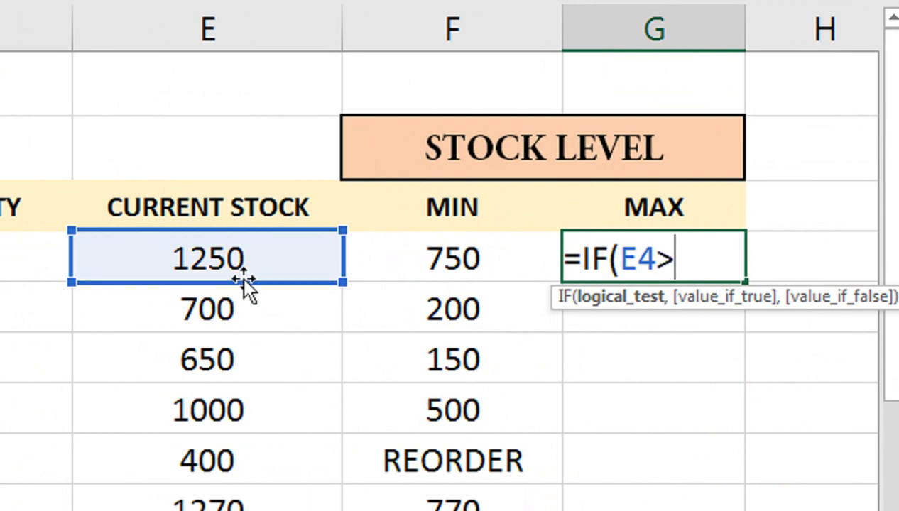
{"action": "type", "text": "=1000"}
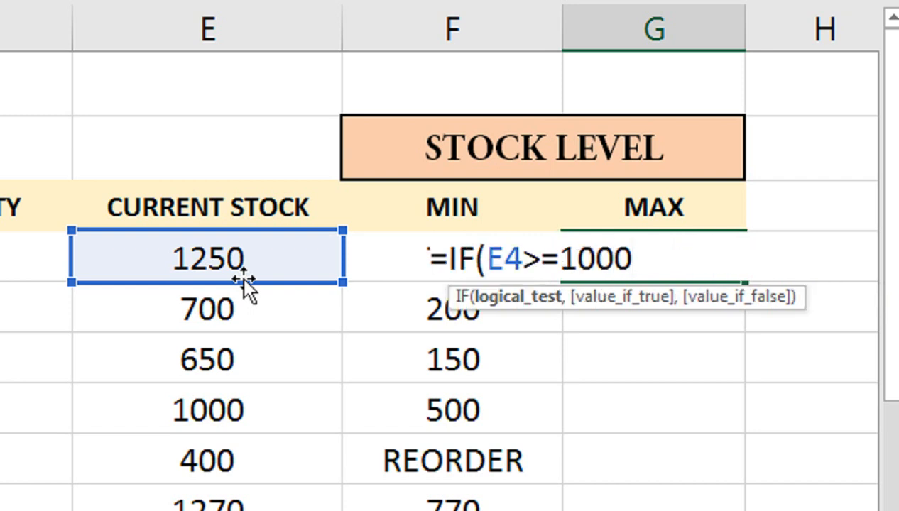
{"action": "type", "text": ",\"UP"}
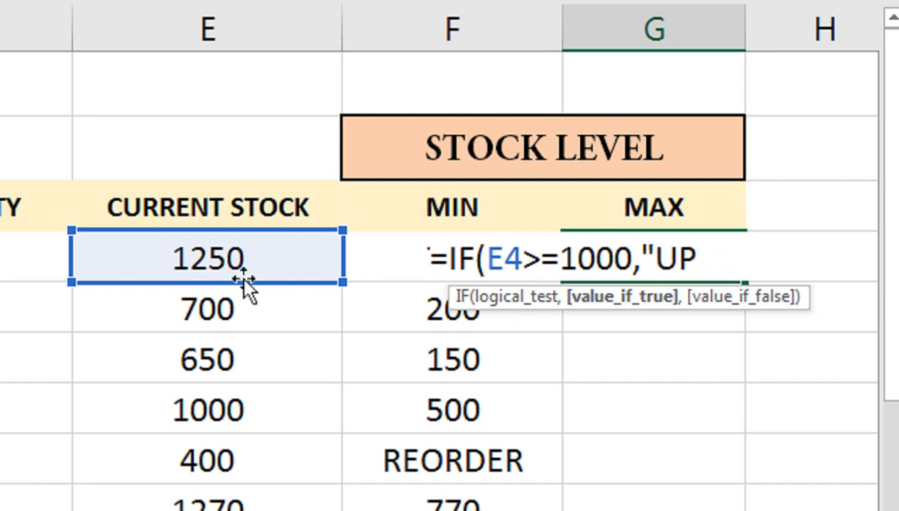
{"action": "type", "text": " LEVEL"}
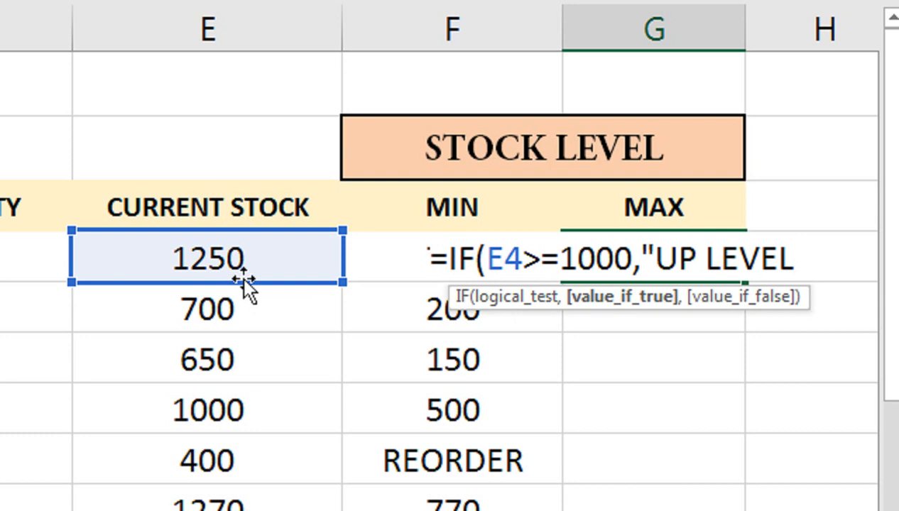
{"action": "type", "text": "\","}
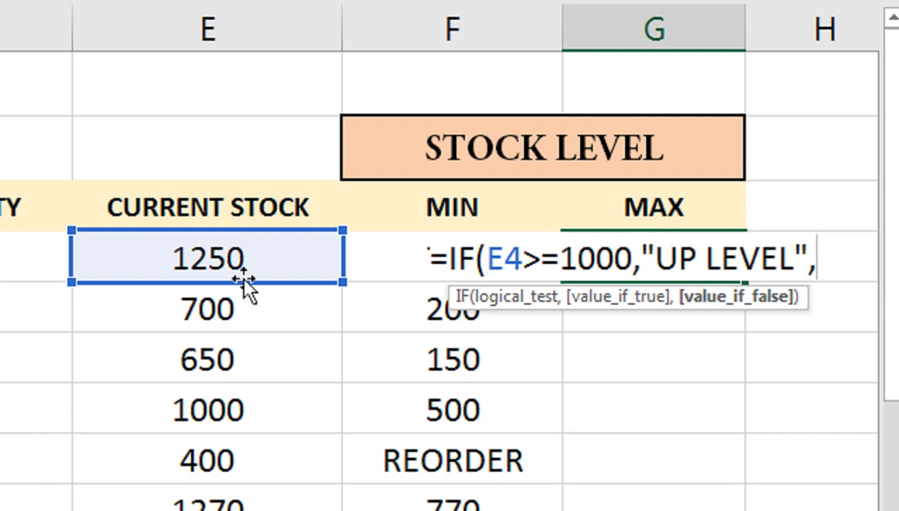
{"action": "type", "text": "1000"}
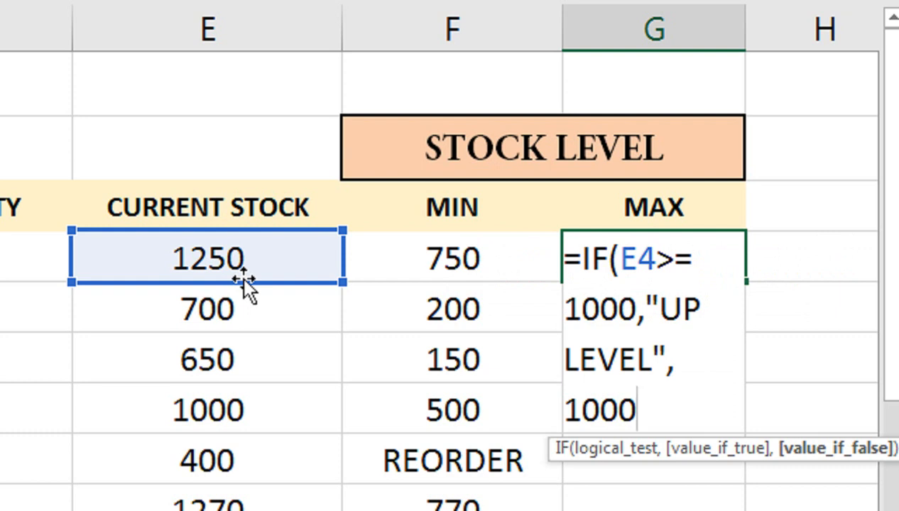
{"action": "type", "text": "-"}
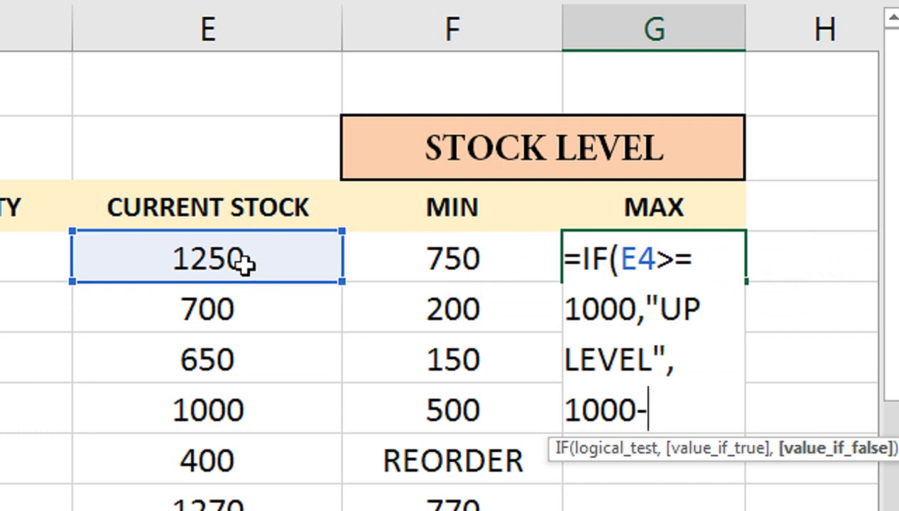
{"action": "left_click", "coordinate": [242, 261]}
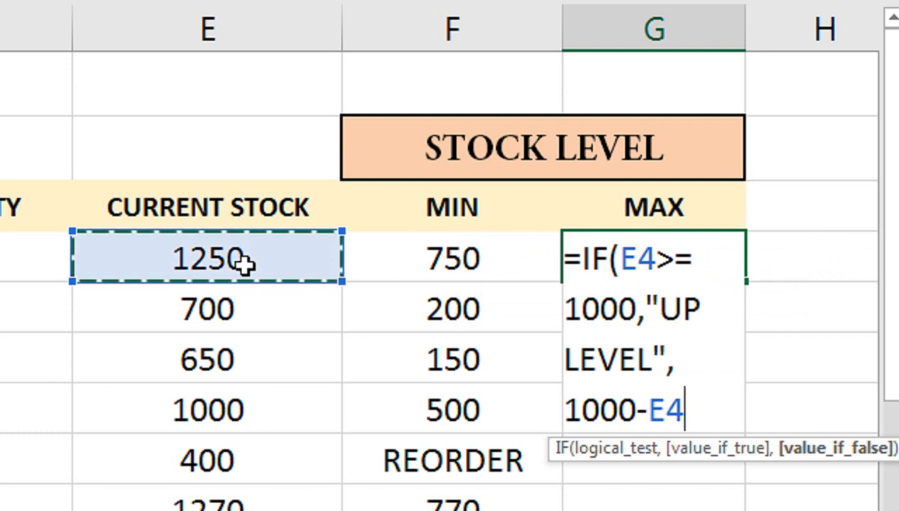
{"action": "type", "text": ")"}
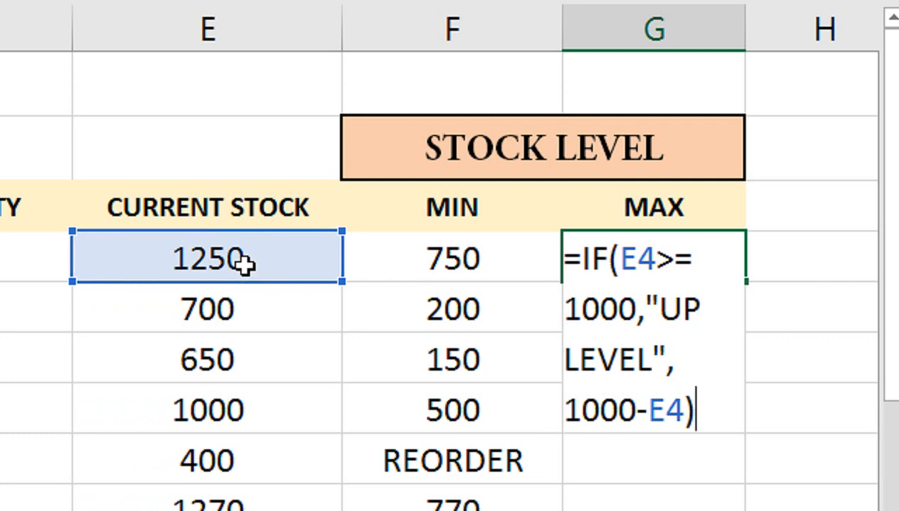
{"action": "key", "text": "Return"}
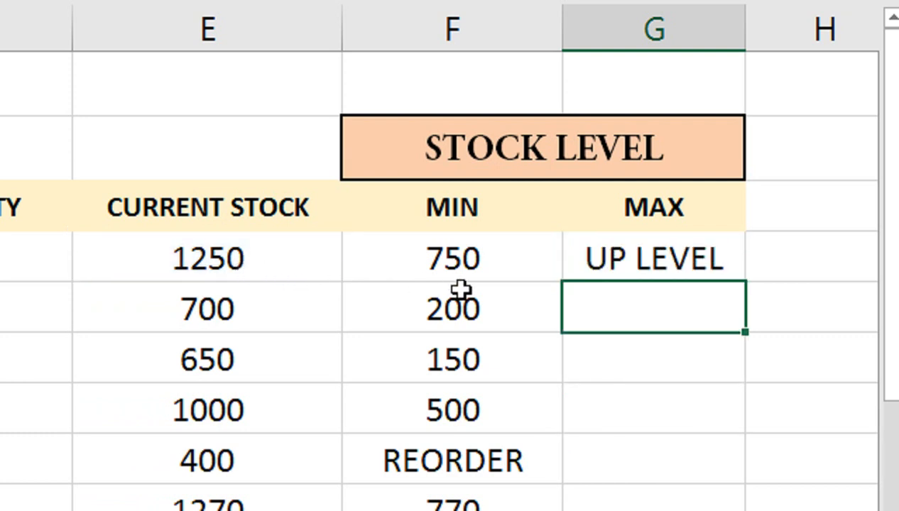
{"action": "left_click", "coordinate": [586, 258]}
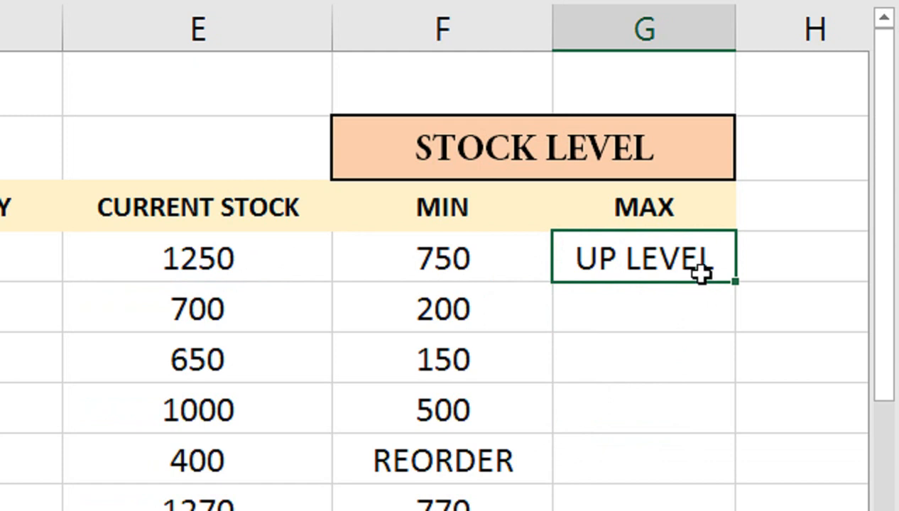
{"action": "double_click", "coordinate": [743, 282]}
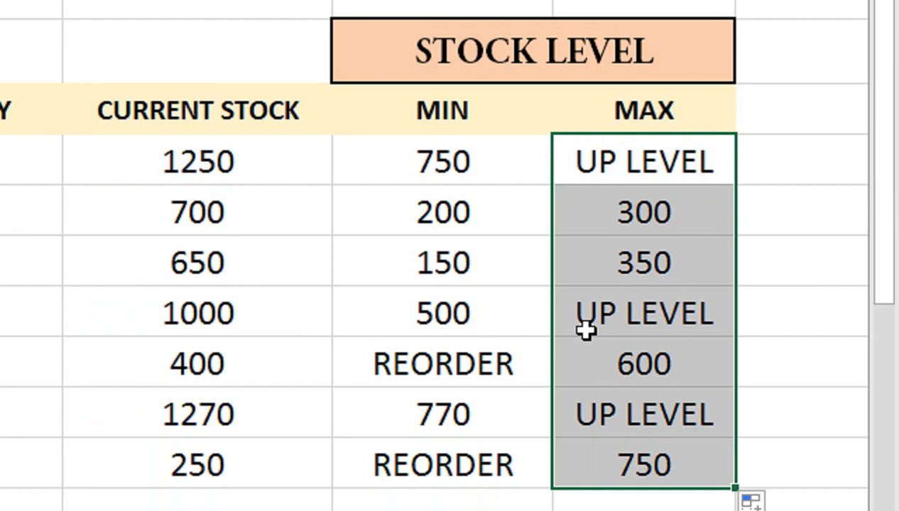
Step: Change the logical test in G4 to E4>1000 and fill the revised formula down to G10
{"action": "double_click", "coordinate": [644, 161]}
{"action": "left_click", "coordinate": [555, 169]}
{"action": "key", "text": "BackSpace"}
{"action": "key", "text": "Return"}
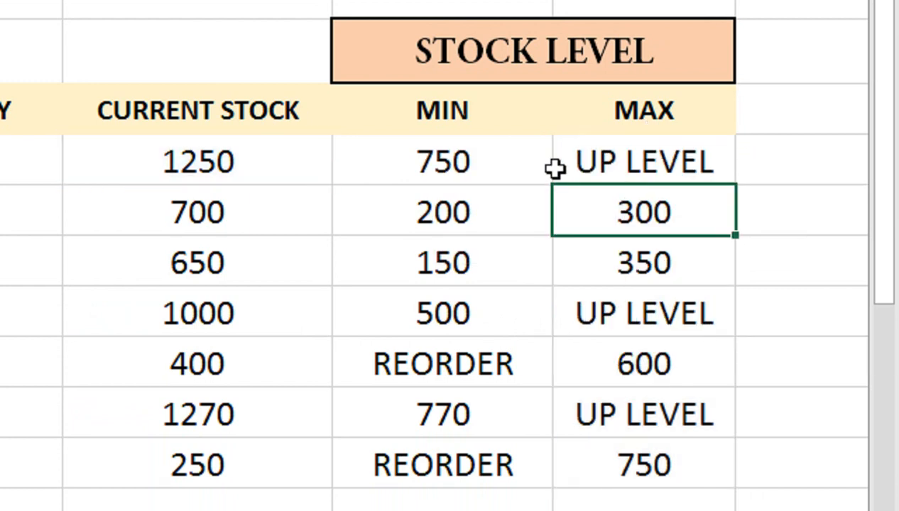
{"action": "left_click", "coordinate": [634, 174]}
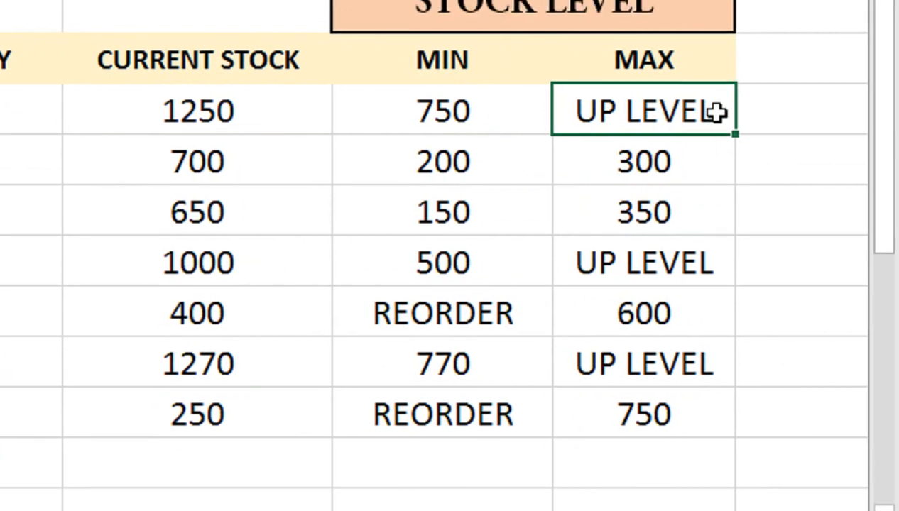
{"action": "double_click", "coordinate": [800, 121]}
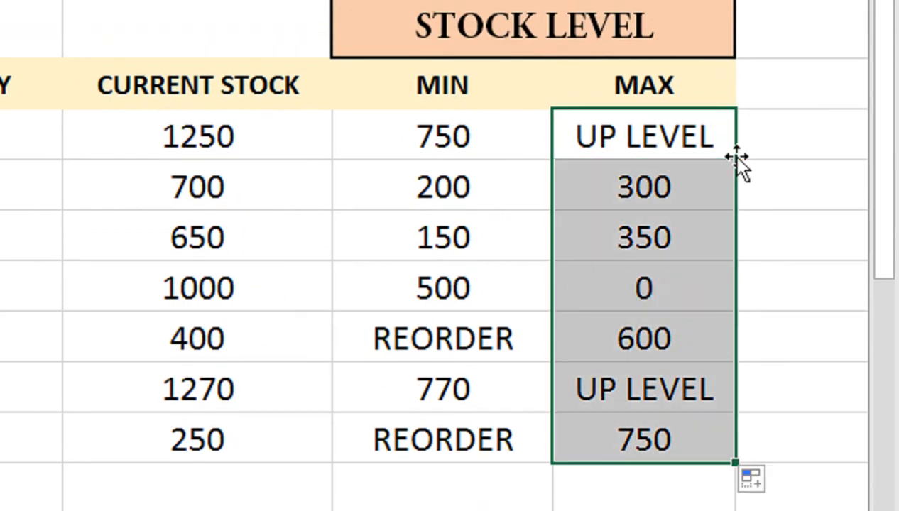
{"action": "left_click", "coordinate": [668, 295]}
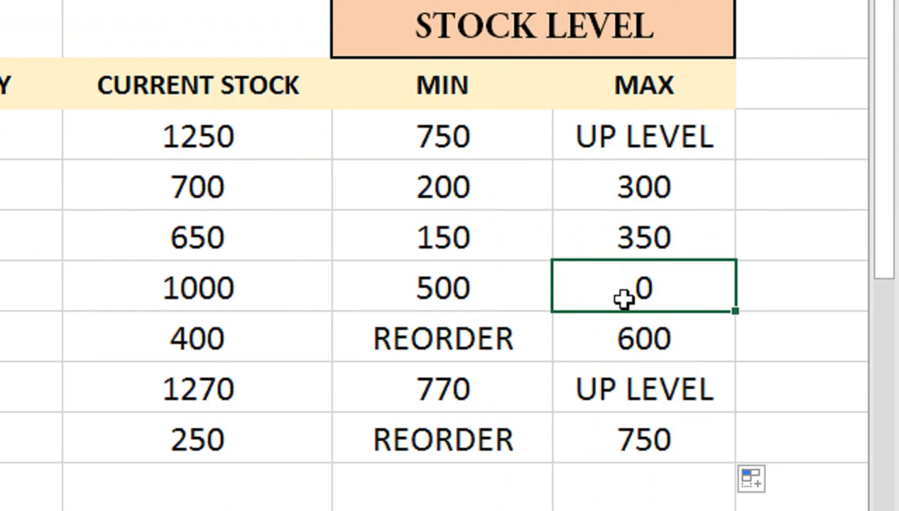
{"action": "left_click", "coordinate": [641, 137]}
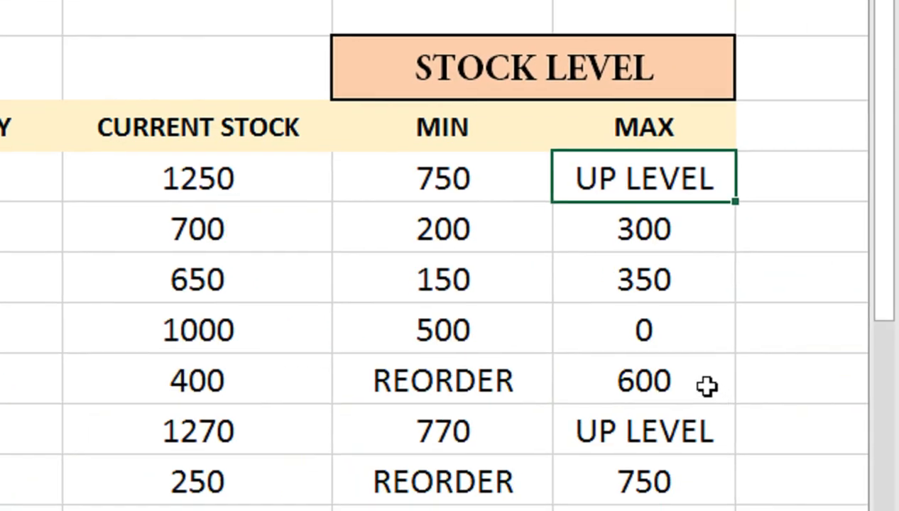
{"action": "left_click", "coordinate": [647, 315]}
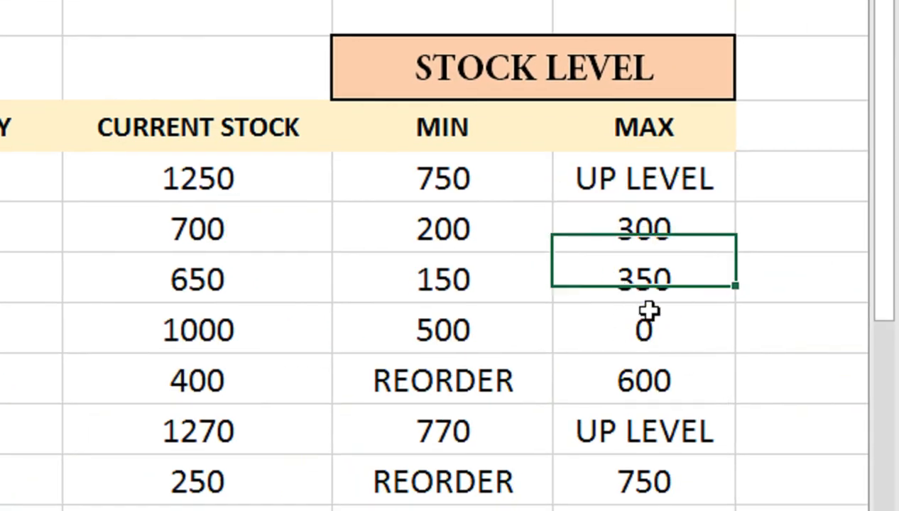
Step: Remove the equals sign from the condition in G4 so it tests E4>1000, and refill the MAX column
{"action": "double_click", "coordinate": [643, 186]}
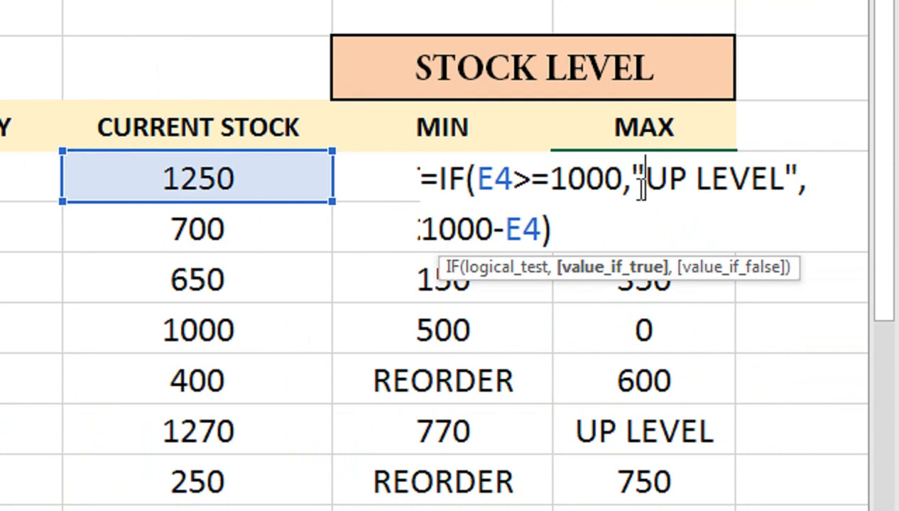
{"action": "left_click", "coordinate": [551, 178]}
{"action": "key", "text": "BackSpace"}
{"action": "key", "text": "Return"}
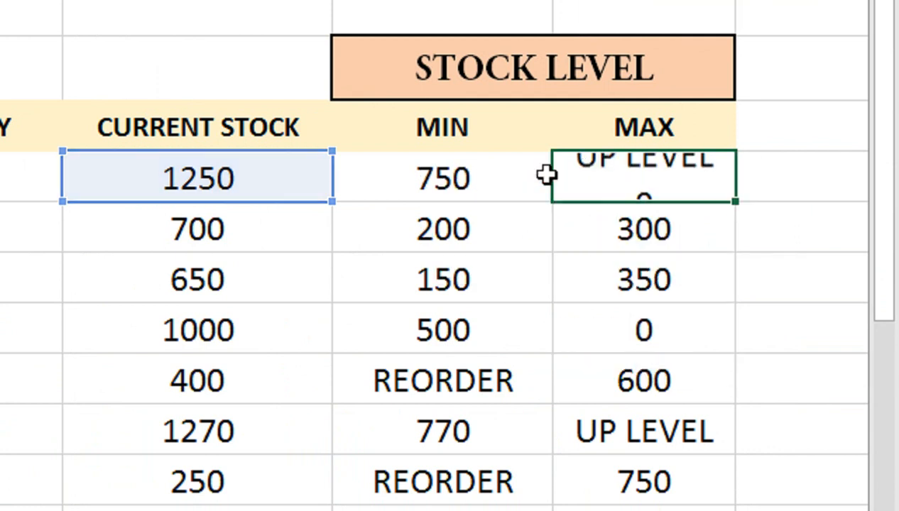
{"action": "left_click", "coordinate": [577, 172]}
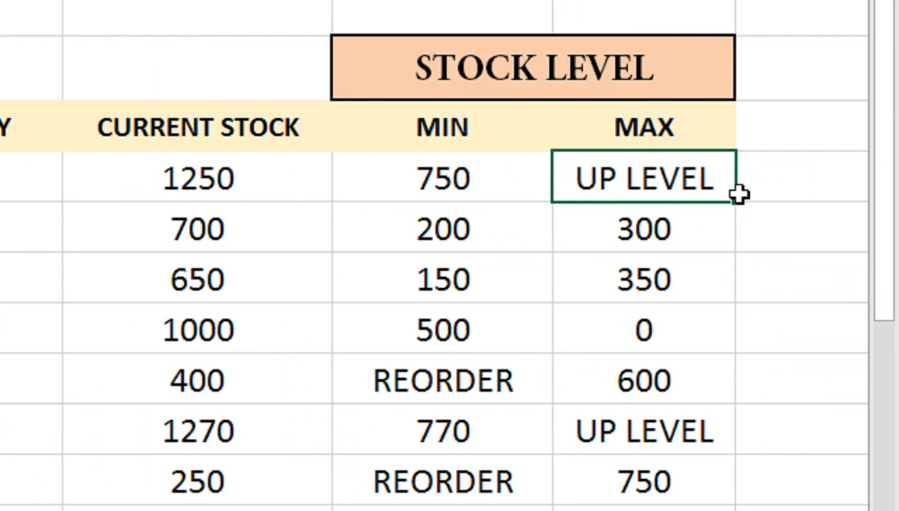
{"action": "double_click", "coordinate": [738, 201]}
Step: Restore the condition of the MAX formula in G4 to E4>=1000
{"action": "double_click", "coordinate": [707, 177]}
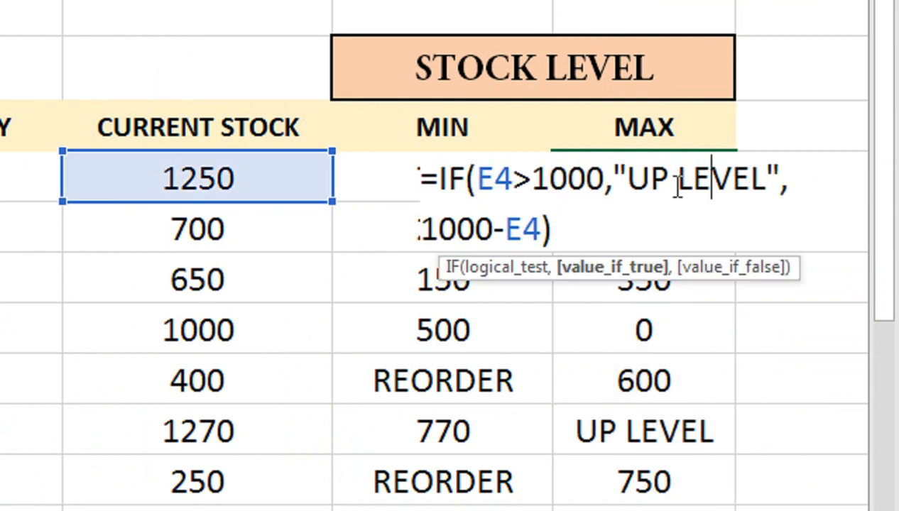
{"action": "left_click", "coordinate": [538, 176]}
{"action": "type", "text": "="}
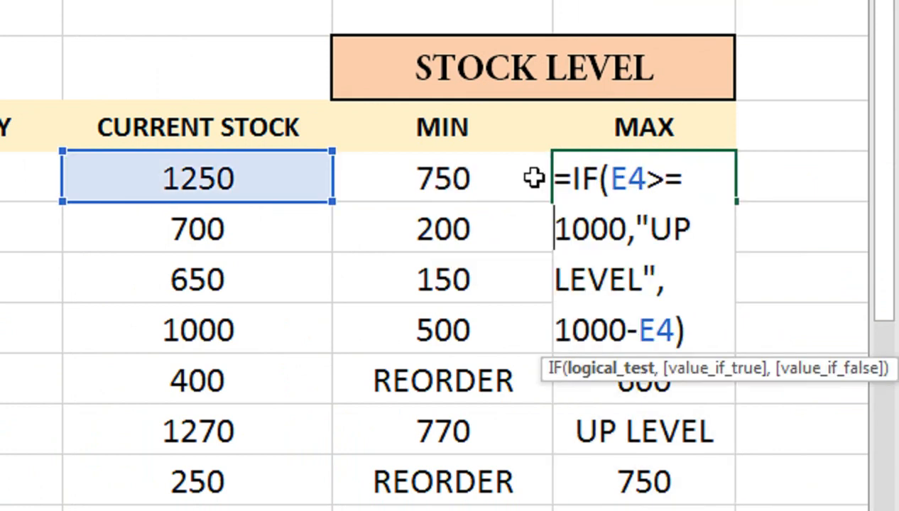
{"action": "key", "text": "Return"}
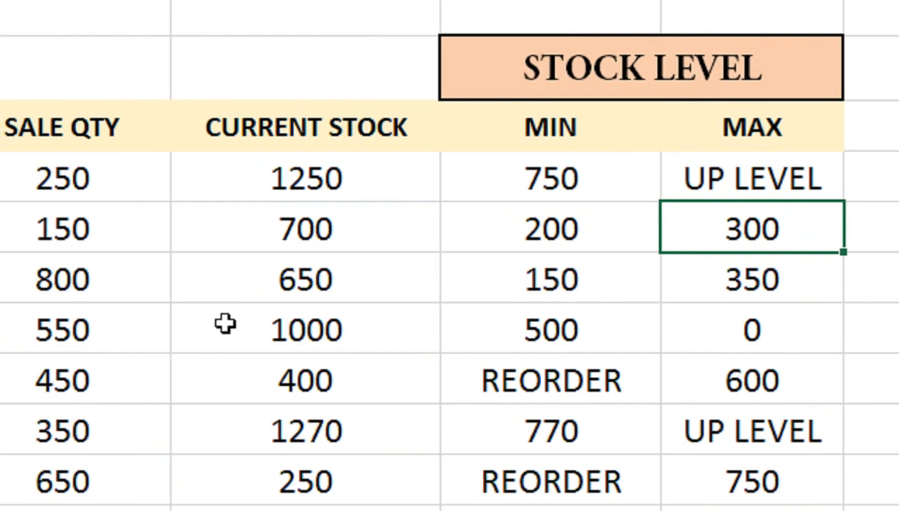
Step: Review the logical test and both result arguments of the MAX formula in G4
{"action": "left_click", "coordinate": [716, 179]}
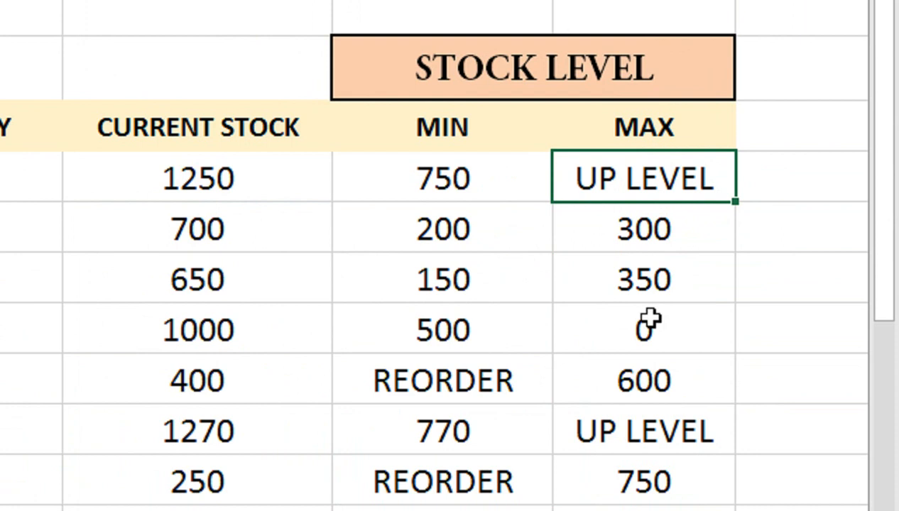
{"action": "double_click", "coordinate": [703, 185]}
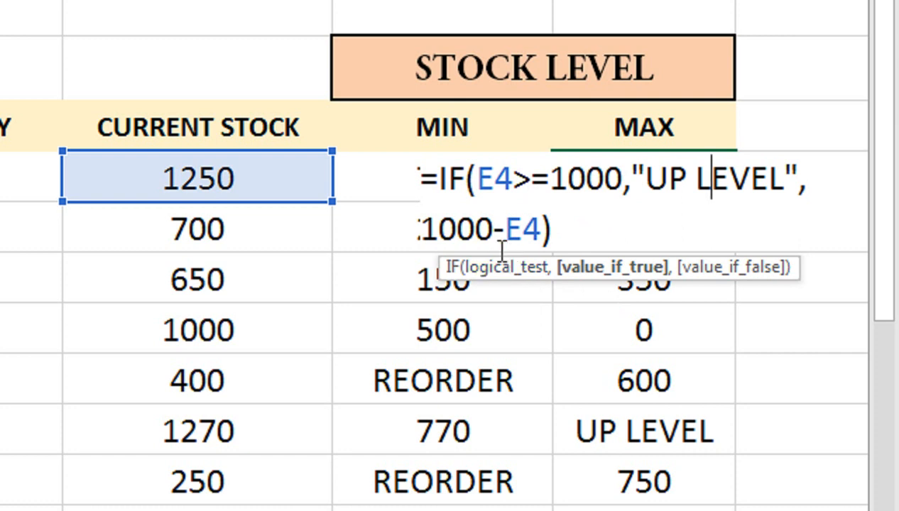
{"action": "left_click", "coordinate": [605, 179]}
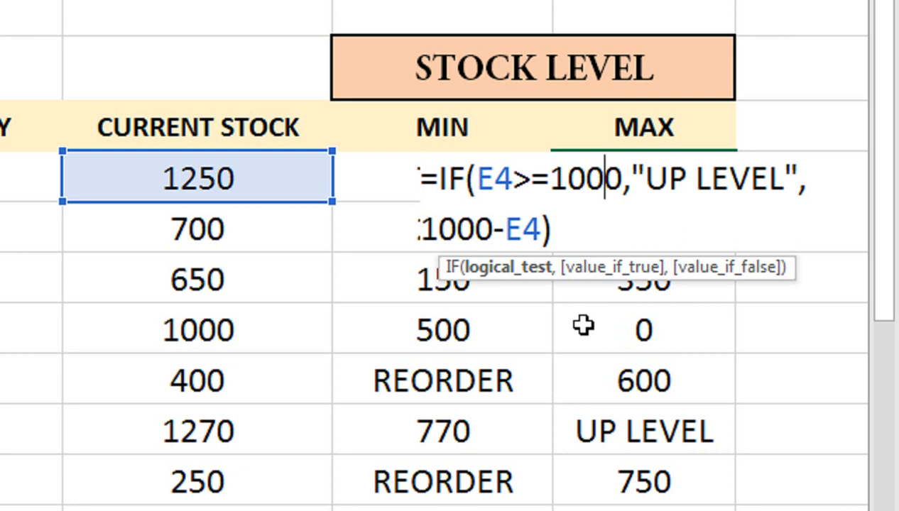
{"action": "key", "text": "Return"}
Step: Clear the MAX formulas from G4 through G10
{"action": "key", "text": "Up"}
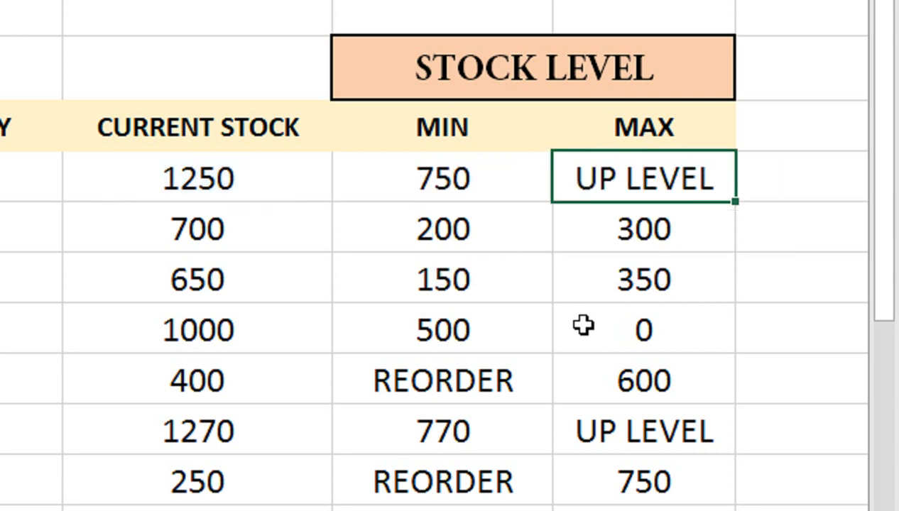
{"action": "key", "text": "shift+Down"}
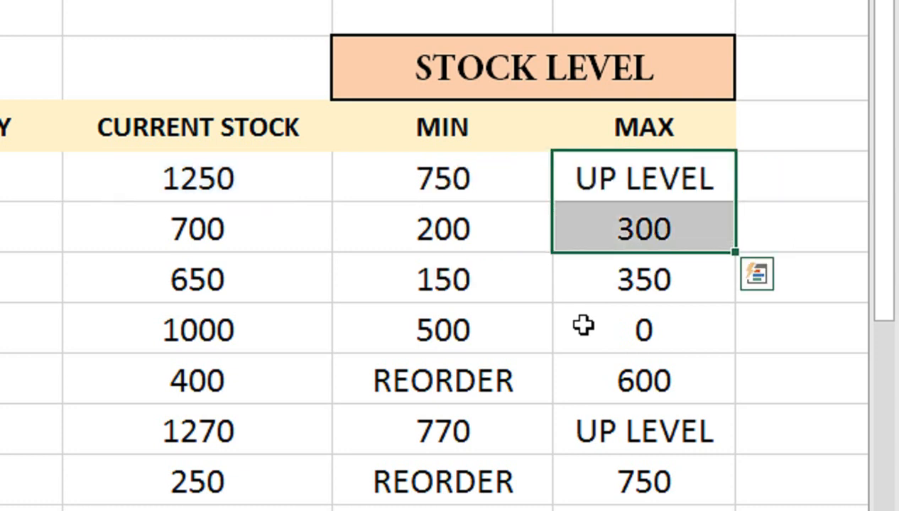
{"action": "key", "text": "ctrl+shift+Down"}
{"action": "key", "text": "Delete"}
Step: Start an IF formula in G4 with the logical test E4=1000
{"action": "key", "text": "Up"}
{"action": "key", "text": "Down"}
{"action": "type", "text": "=IF("}
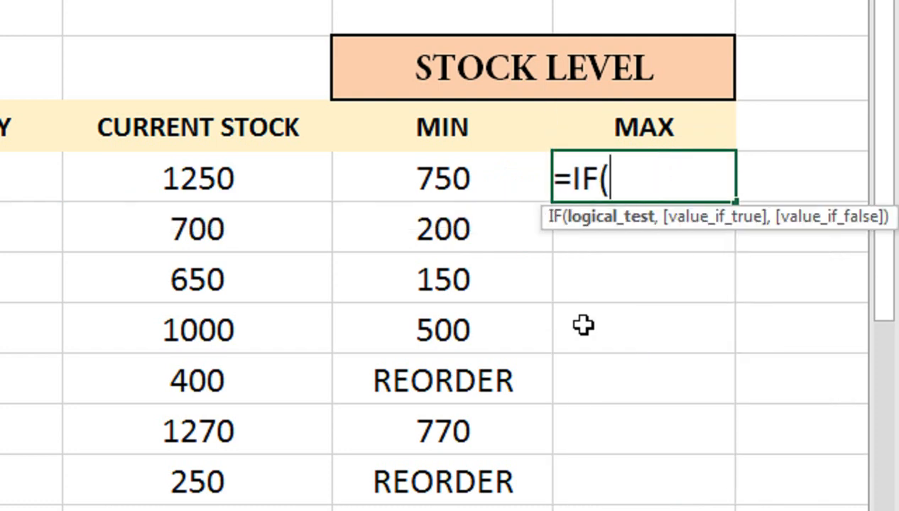
{"action": "key", "text": "Left"}
{"action": "key", "text": "Left"}
{"action": "key", "text": "Left"}
{"action": "key", "text": "Right"}
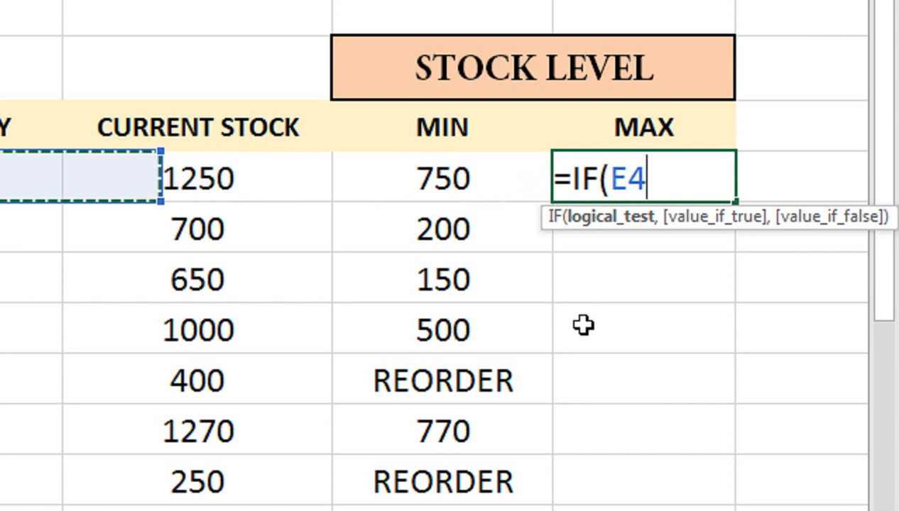
{"action": "type", "text": "="}
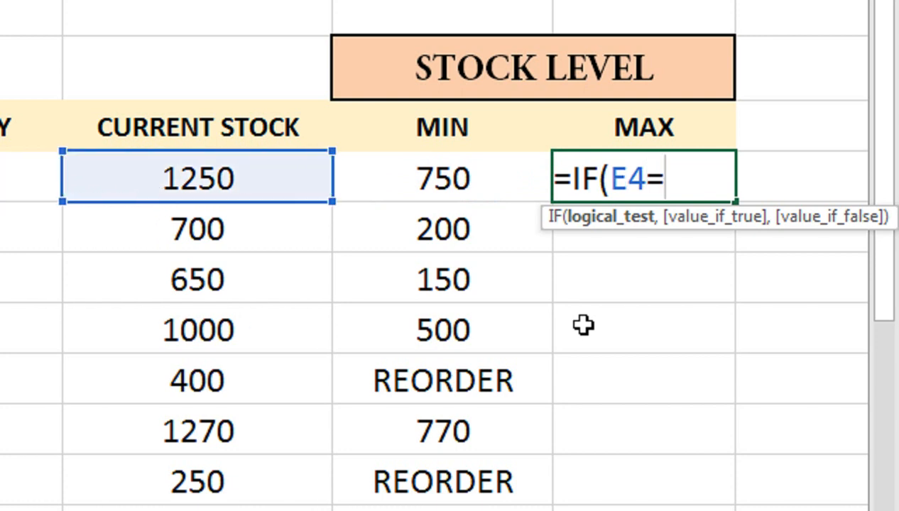
{"action": "type", "text": "1000"}
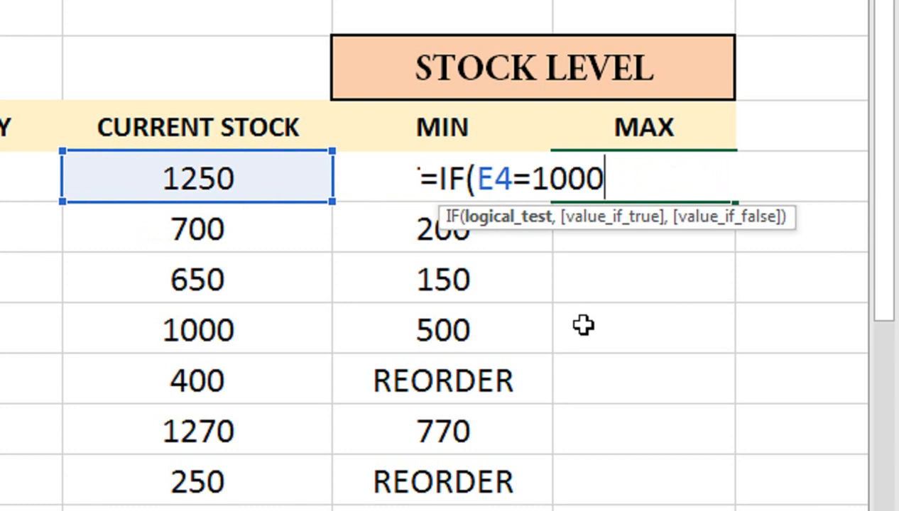
Step: Make the IF formula in G4 return the number 1000 when its test is true
{"action": "type", "text": ","}
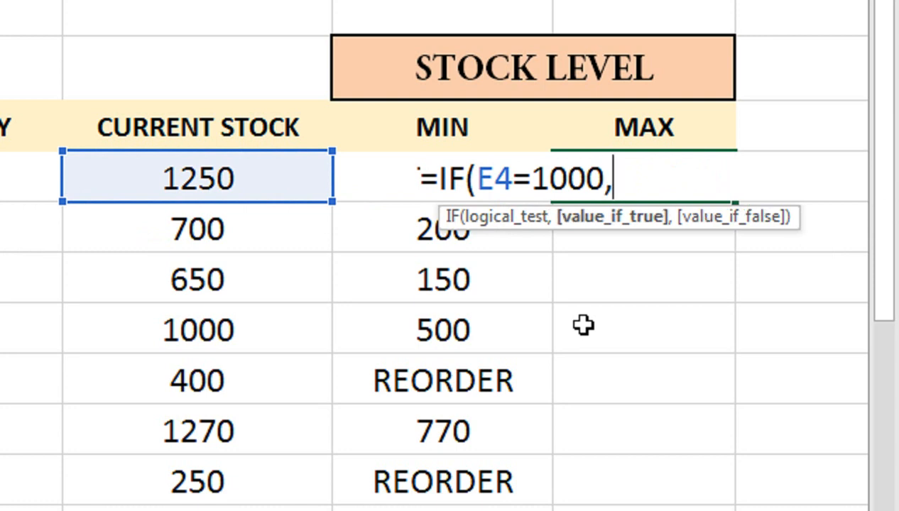
{"action": "type", "text": "\""}
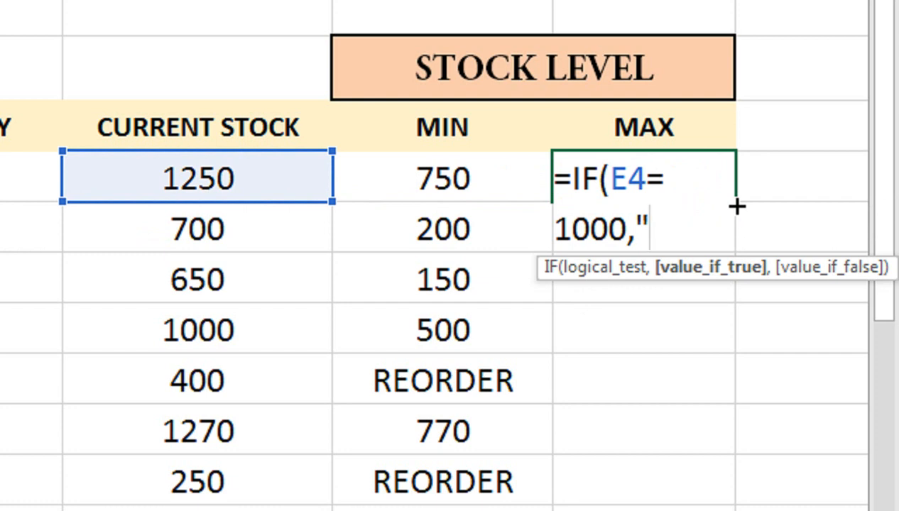
{"action": "key", "text": "BackSpace"}
{"action": "type", "text": "1000"}
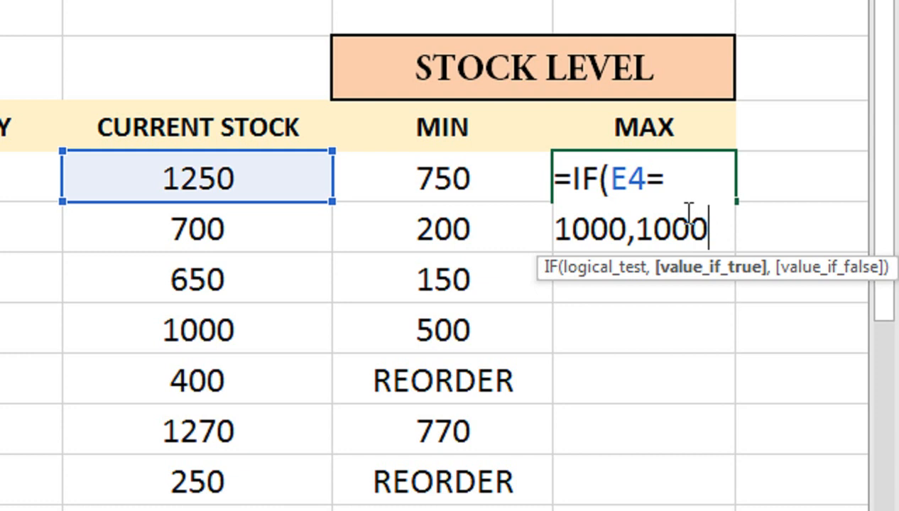
{"action": "type", "text": ","}
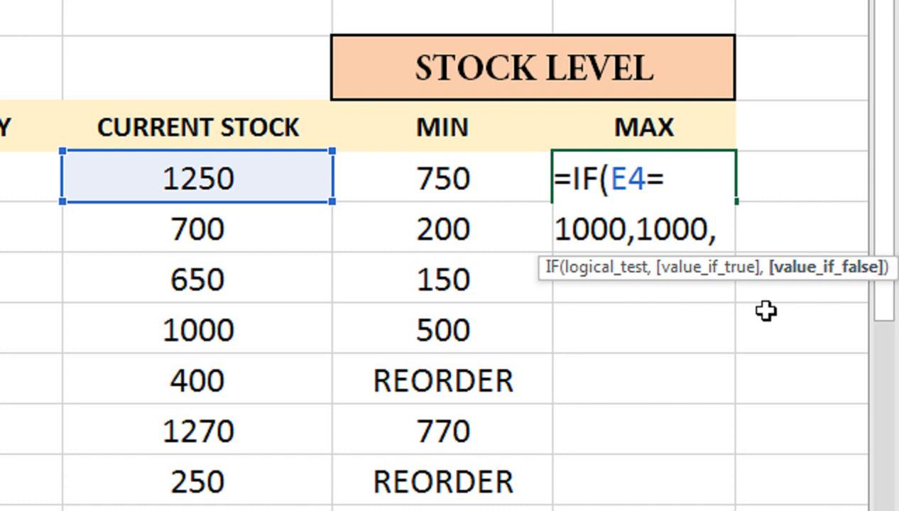
Step: Nest a second IF as the false result in G4, testing E4>=1000 and returning E4-1000 when true
{"action": "type", "text": "IF("}
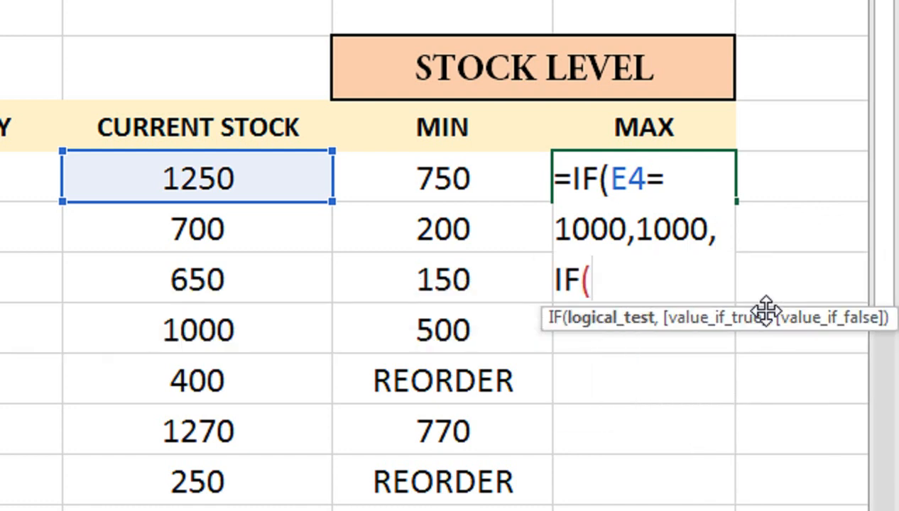
{"action": "left_click", "coordinate": [299, 177]}
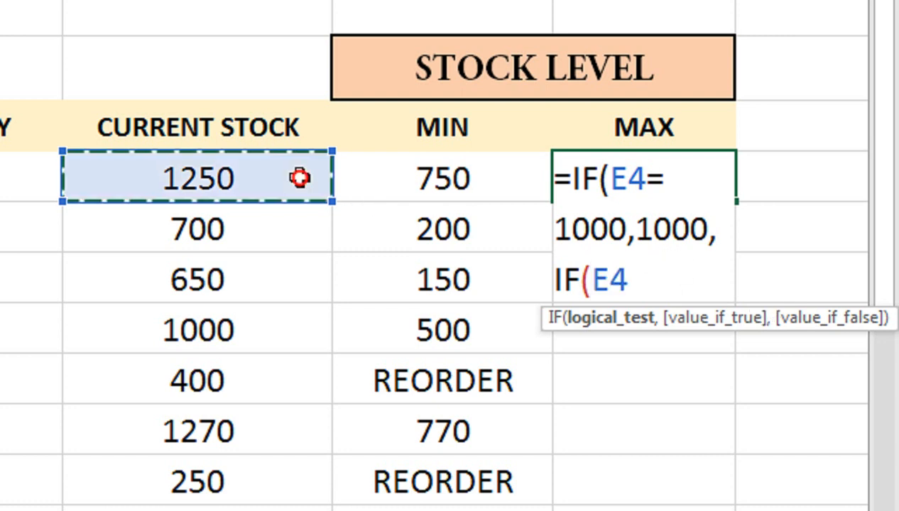
{"action": "type", "text": ">"}
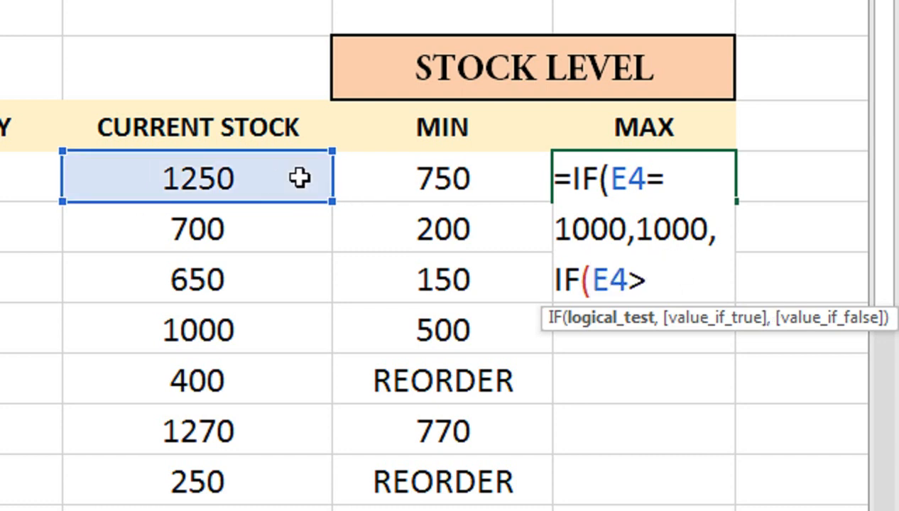
{"action": "type", "text": "=1000,"}
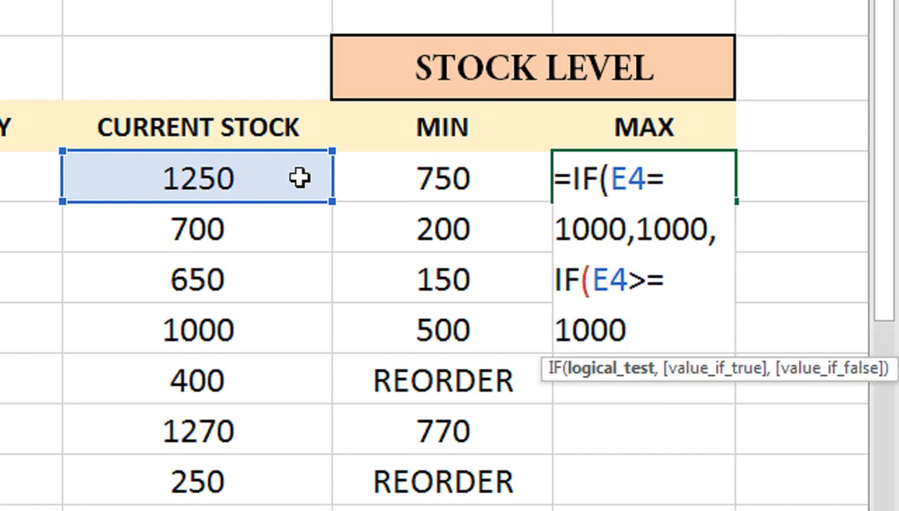
{"action": "key", "text": "Left"}
{"action": "key", "text": "Left"}
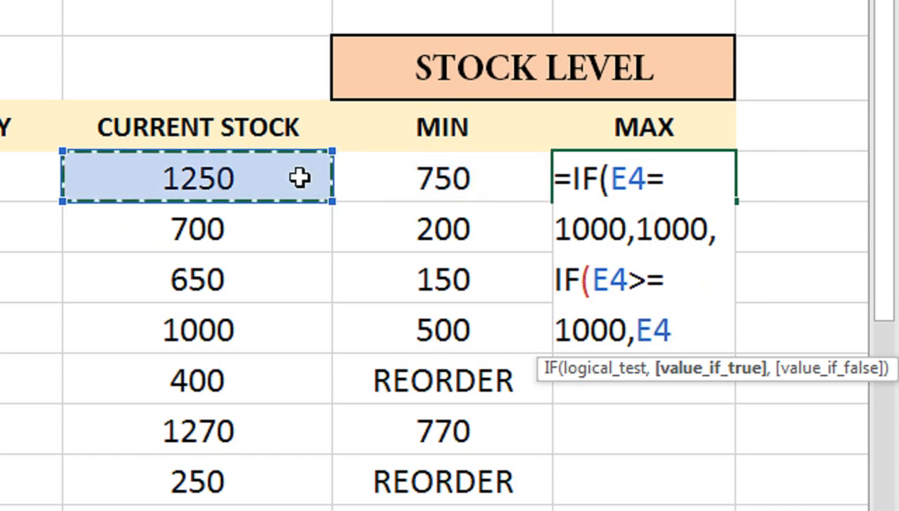
{"action": "type", "text": "-"}
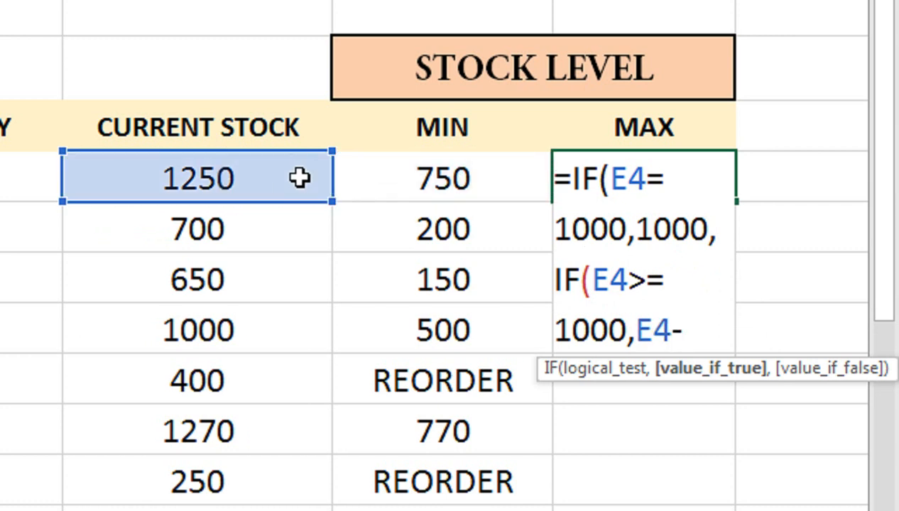
{"action": "type", "text": "1000"}
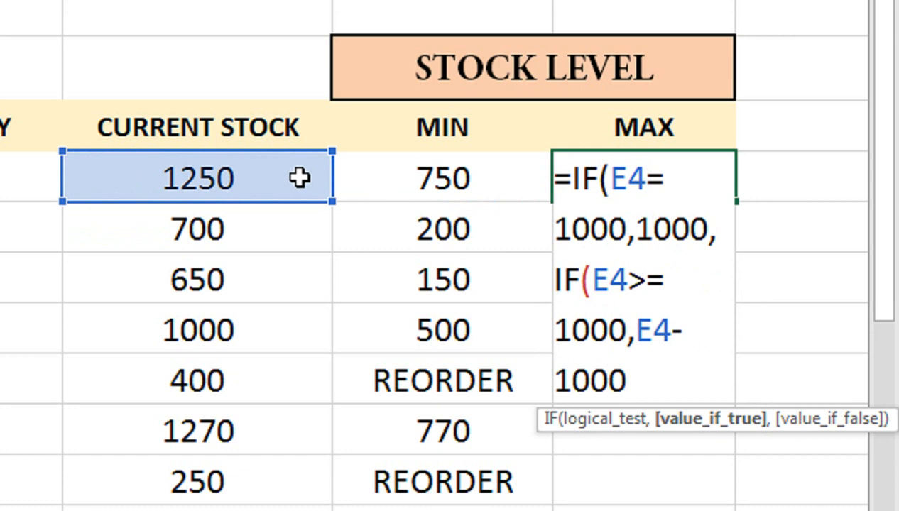
{"action": "type", "text": ","}
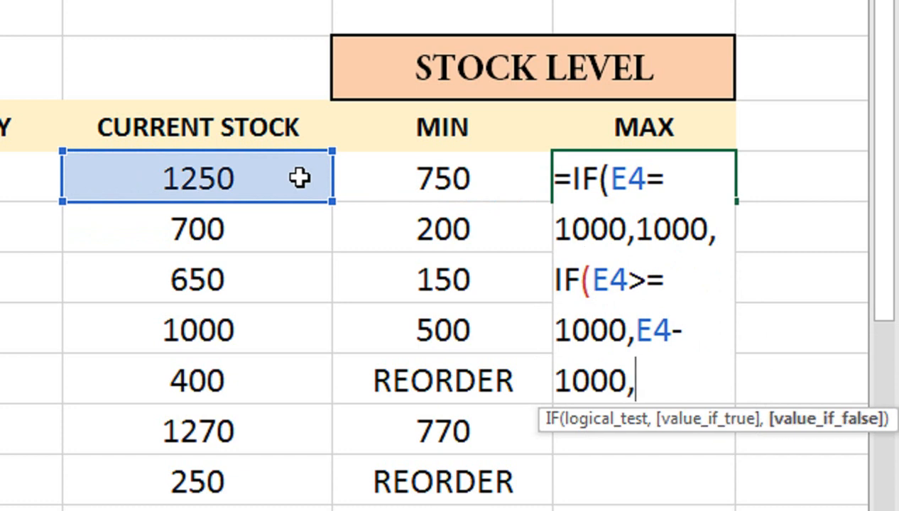
Step: Complete the nested IF with an empty string "" as its false result, and fill the formula down from G4 to G10
{"action": "type", "text": "\"\""}
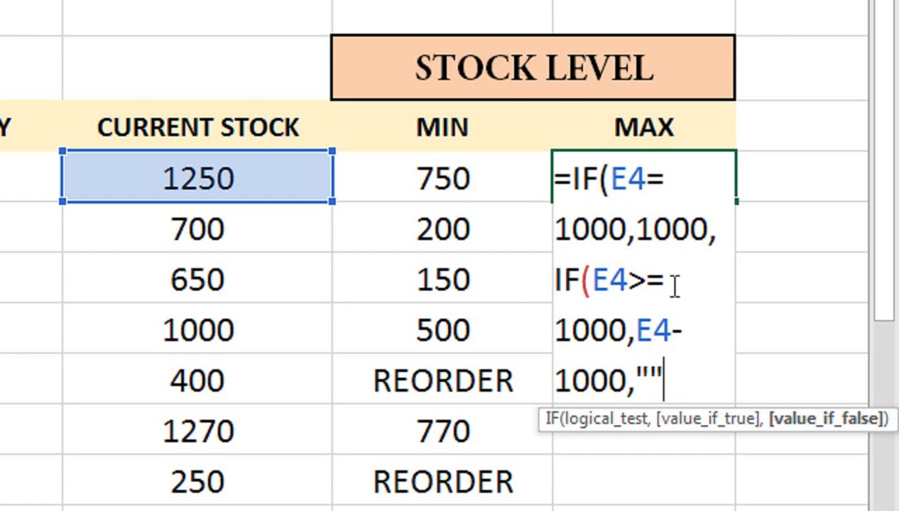
{"action": "type", "text": ")"}
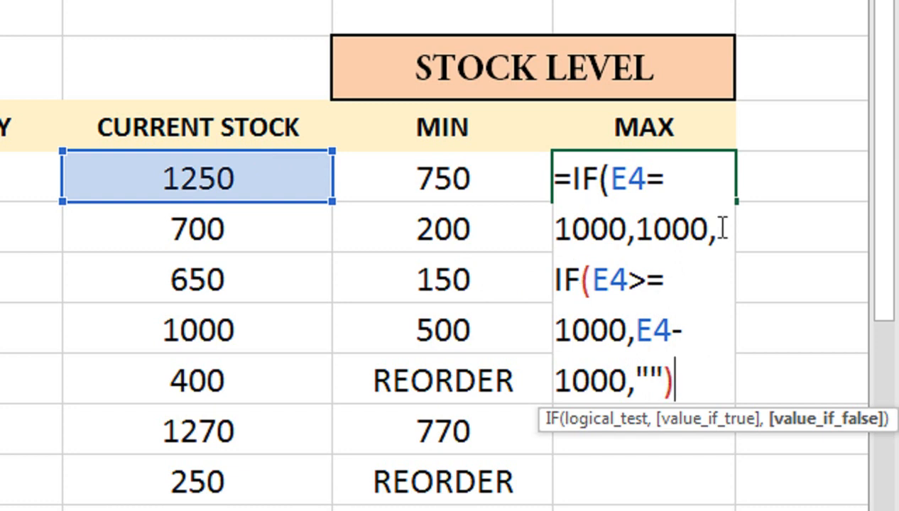
{"action": "type", "text": ")"}
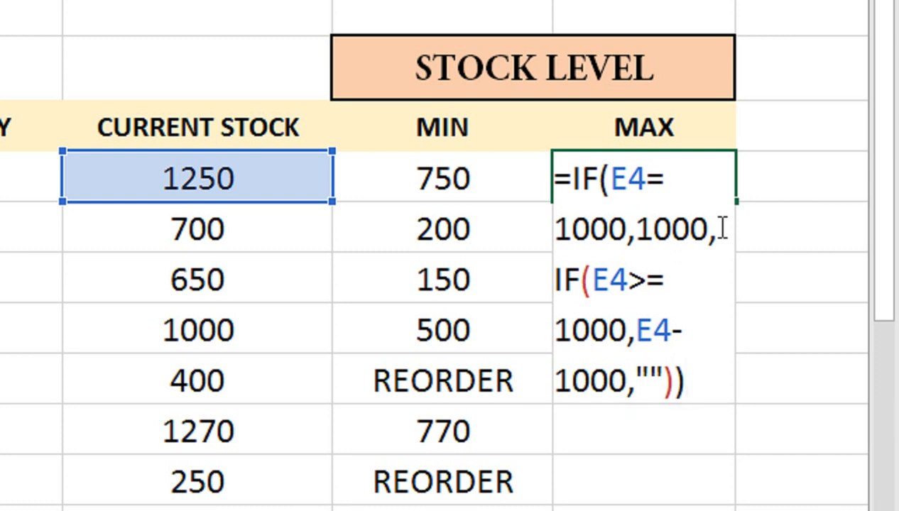
{"action": "key", "text": "Return"}
{"action": "left_click", "coordinate": [689, 190]}
{"action": "double_click", "coordinate": [735, 202]}
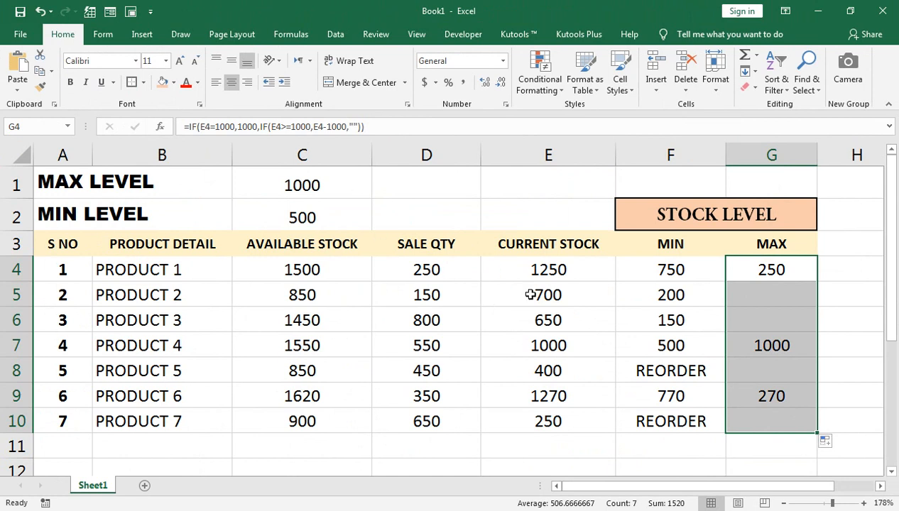
{"action": "left_click", "coordinate": [725, 180]}
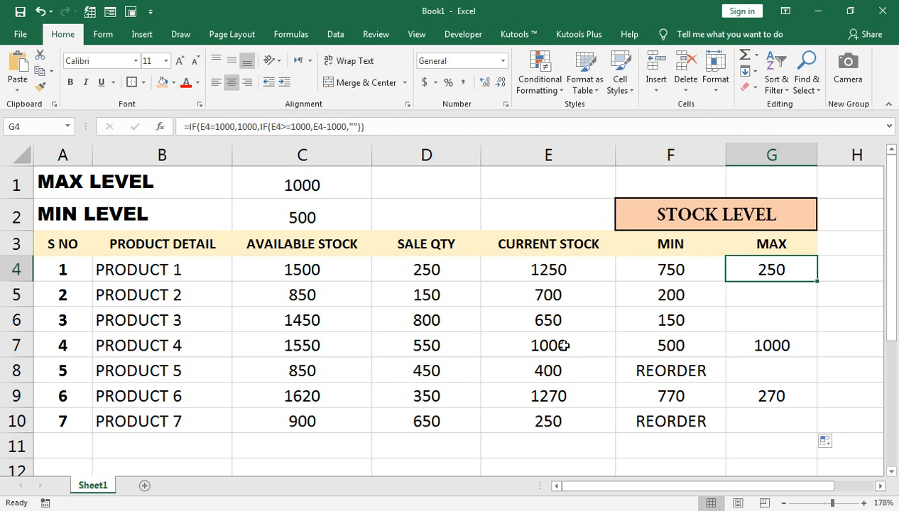
Step: Set the sale quantity of PRODUCT 4 in D7 to 450 and check its MAX cell G7
{"action": "double_click", "coordinate": [424, 345]}
{"action": "left_click", "coordinate": [462, 366]}
{"action": "double_click", "coordinate": [450, 345]}
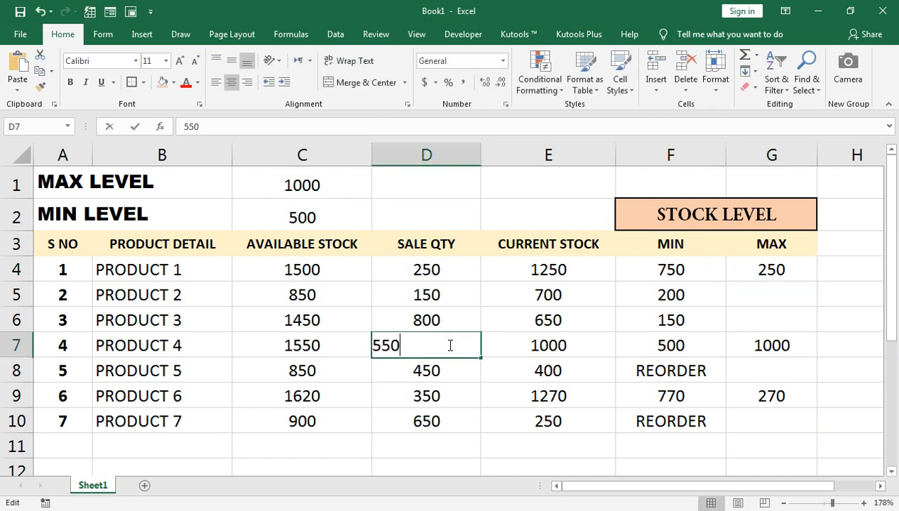
{"action": "key", "text": "Return"}
{"action": "left_click", "coordinate": [450, 345]}
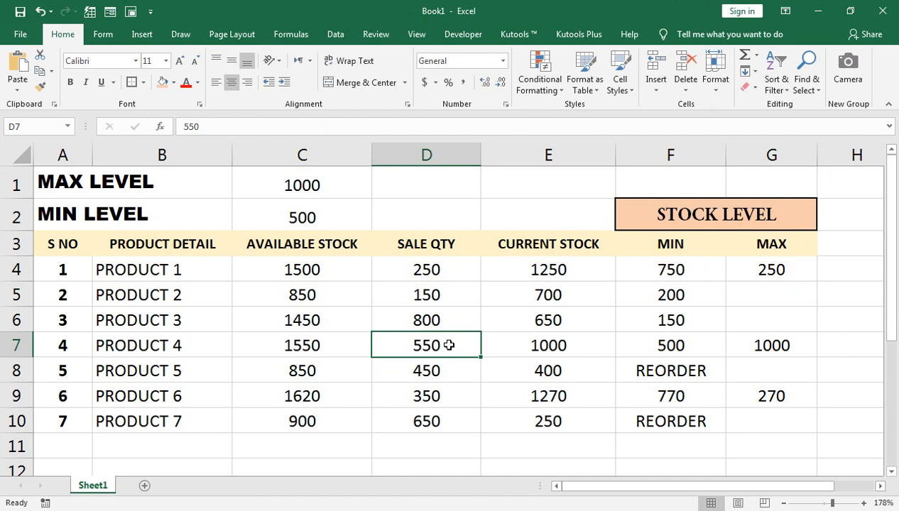
{"action": "type", "text": "450"}
{"action": "key", "text": "Return"}
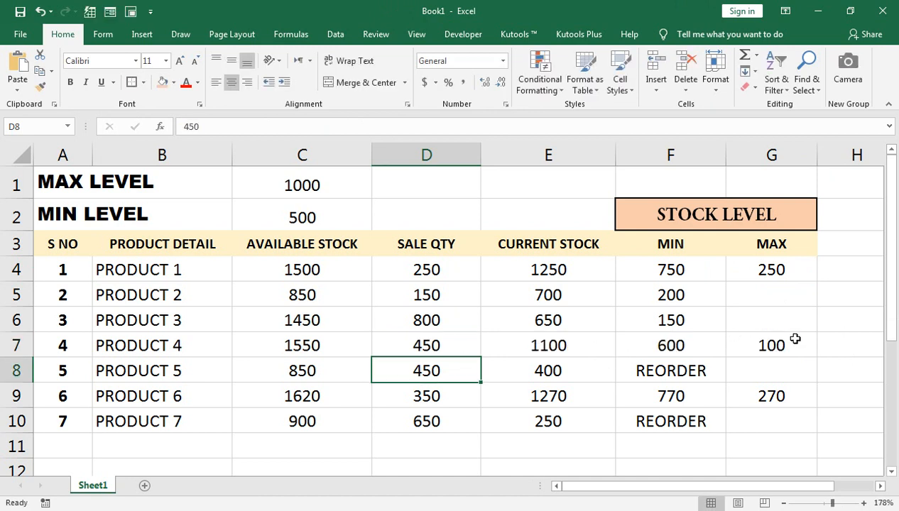
{"action": "left_click", "coordinate": [773, 345]}
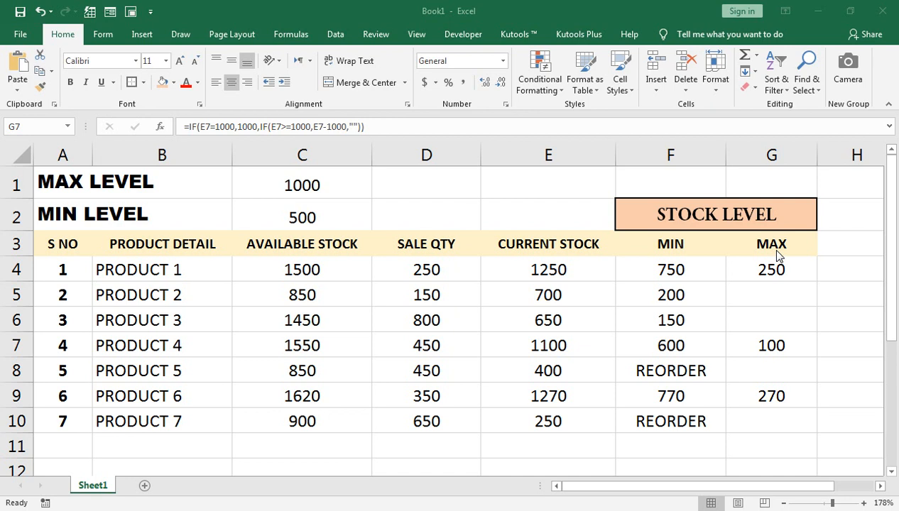
Step: Create an Equal To highlight rule for the MIN values F4 through F10 that matches REORDER
{"action": "left_click", "coordinate": [678, 267]}
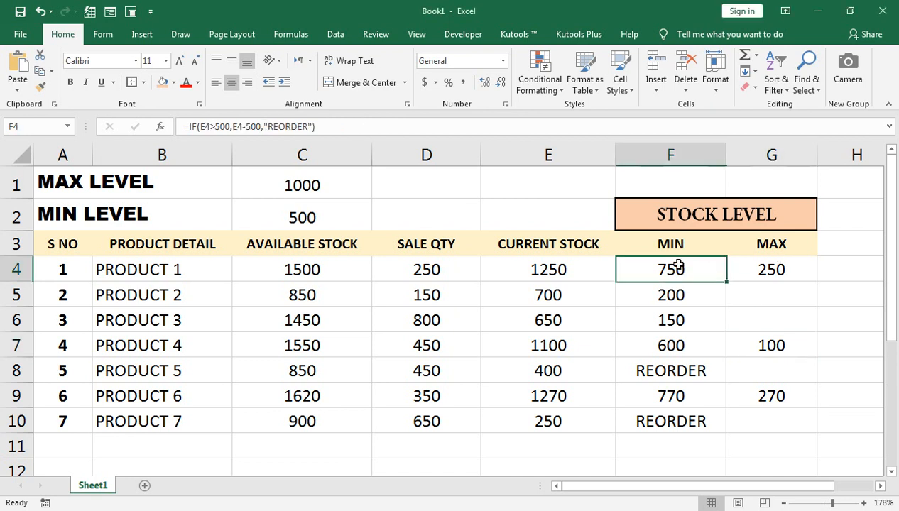
{"action": "key", "text": "shift+Right"}
{"action": "key", "text": "shift+Down"}
{"action": "key", "text": "shift+Down"}
{"action": "key", "text": "shift+Left"}
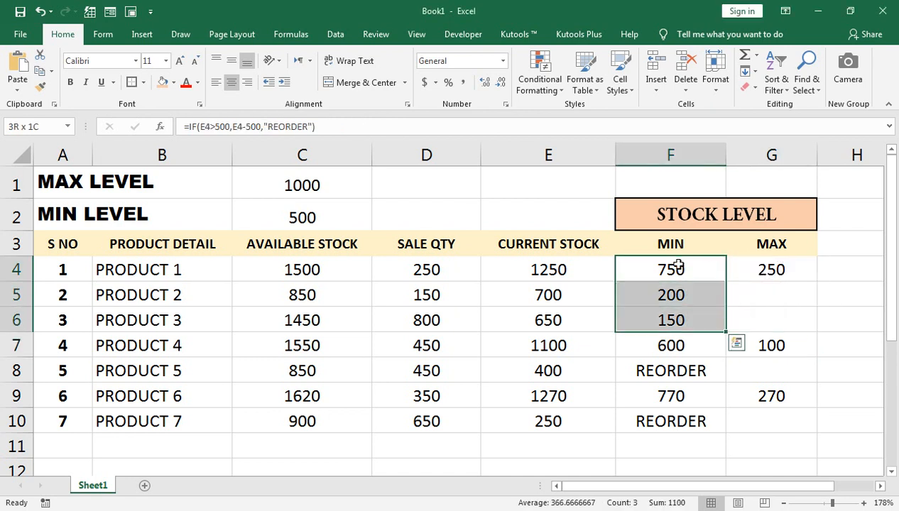
{"action": "key", "text": "shift+Down"}
{"action": "key", "text": "shift+Down"}
{"action": "key", "text": "shift+Down"}
{"action": "key", "text": "shift+Down"}
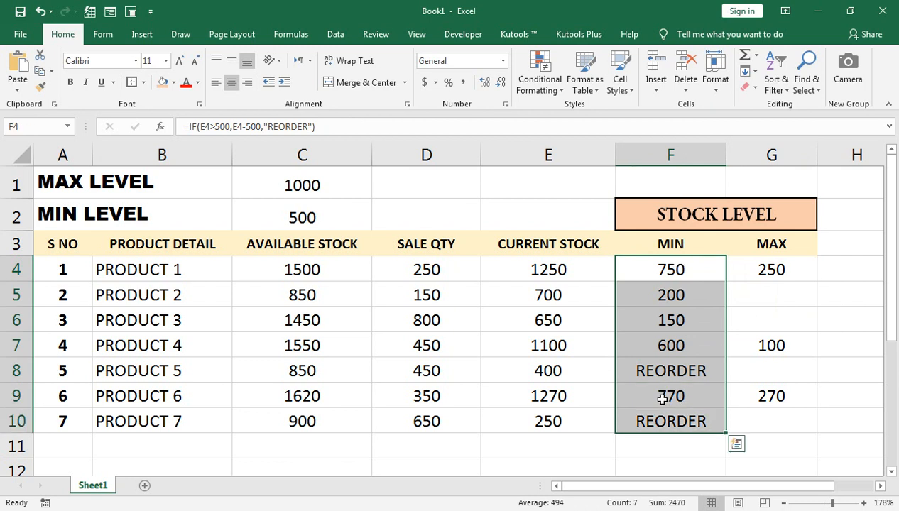
{"action": "left_click", "coordinate": [547, 93]}
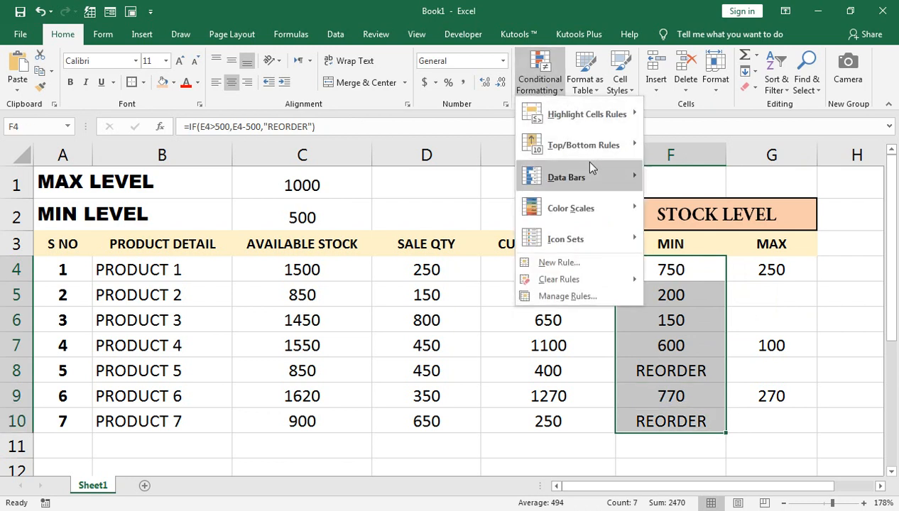
{"action": "mouse_move", "coordinate": [602, 125]}
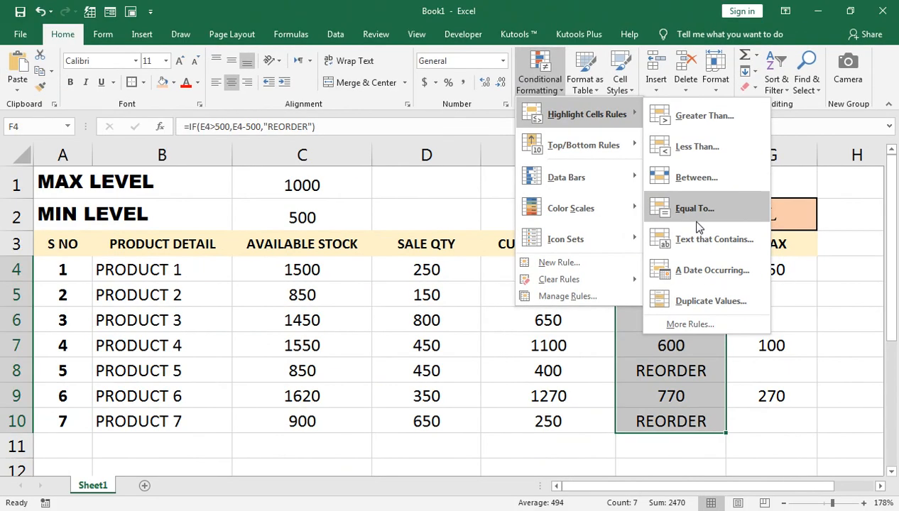
{"action": "left_click", "coordinate": [494, 248]}
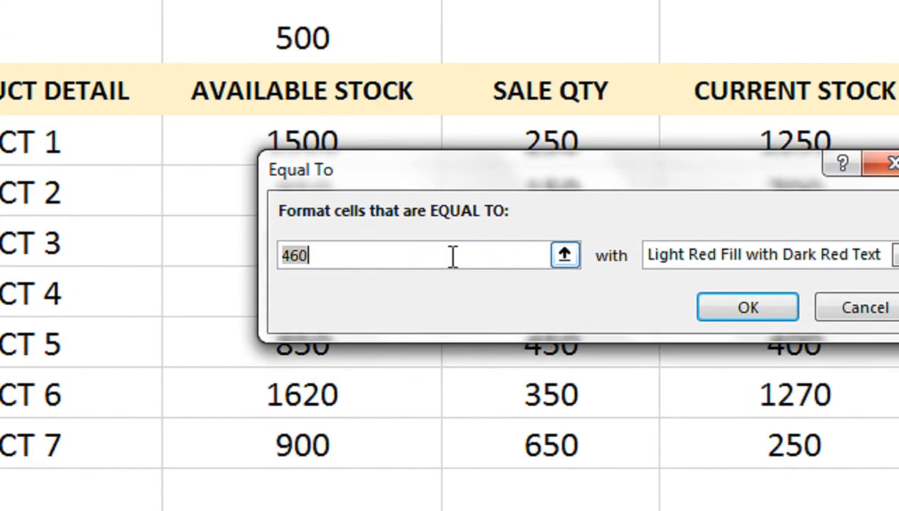
{"action": "type", "text": "REORDER"}
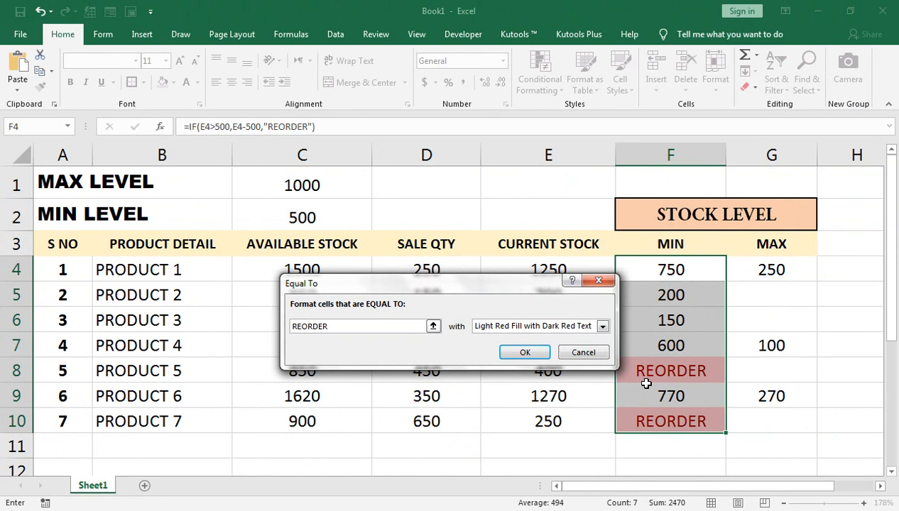
Step: Format the REORDER matches with Green Fill with Dark Green Text and apply the rule
{"action": "left_click", "coordinate": [602, 326]}
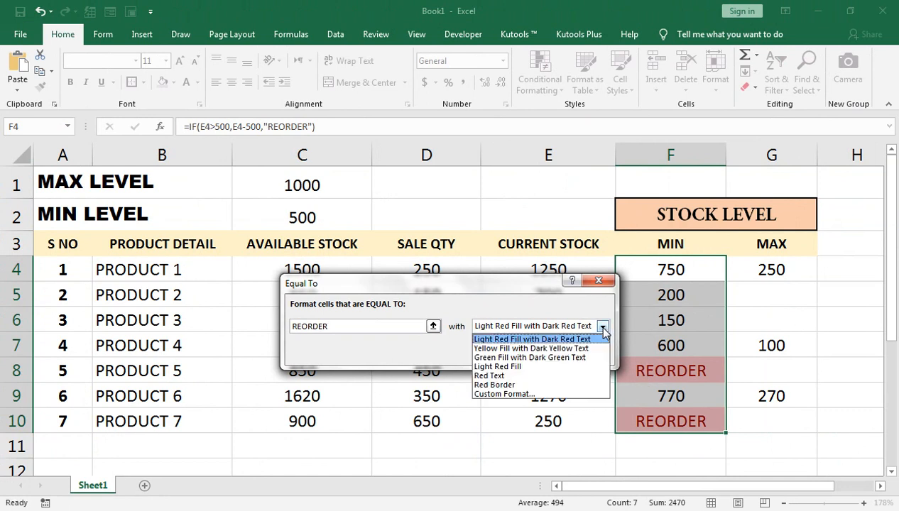
{"action": "left_click", "coordinate": [522, 357]}
{"action": "left_click", "coordinate": [530, 353]}
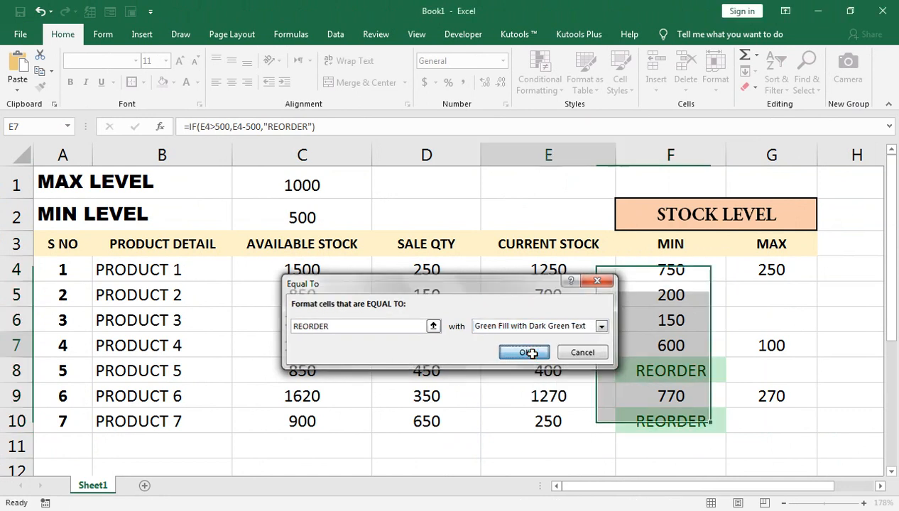
{"action": "left_click", "coordinate": [531, 353]}
Step: Select the MAX values from G4 through G10
{"action": "left_click", "coordinate": [748, 267]}
{"action": "key", "text": "ctrl+shift+Down"}
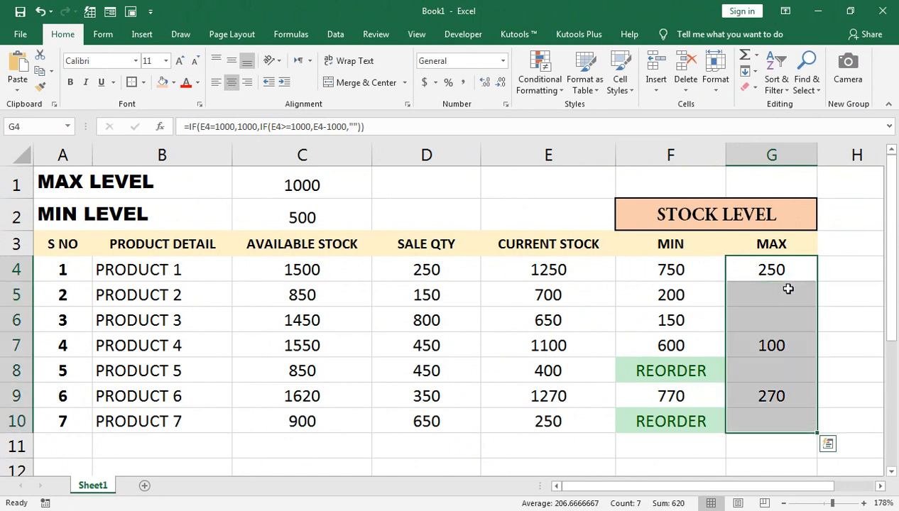
{"action": "left_click", "coordinate": [767, 268]}
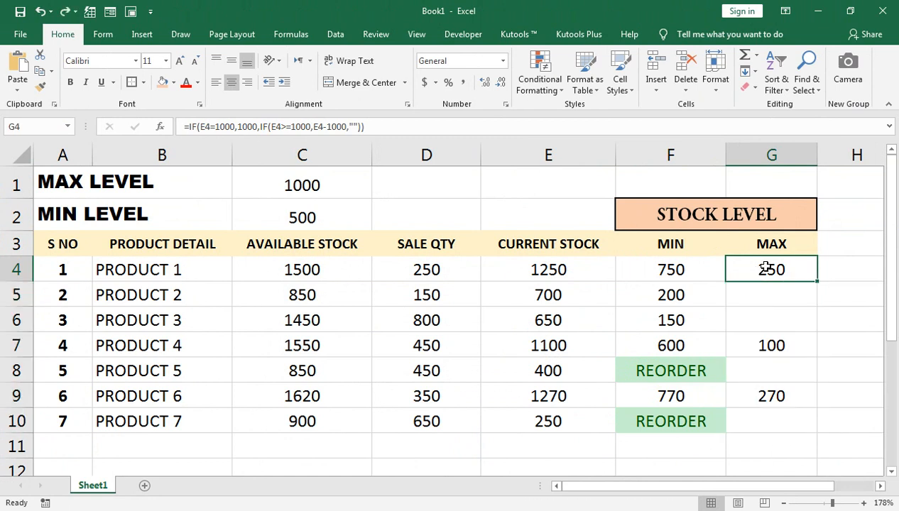
{"action": "key", "text": "shift+Down"}
{"action": "key", "text": "shift+Down"}
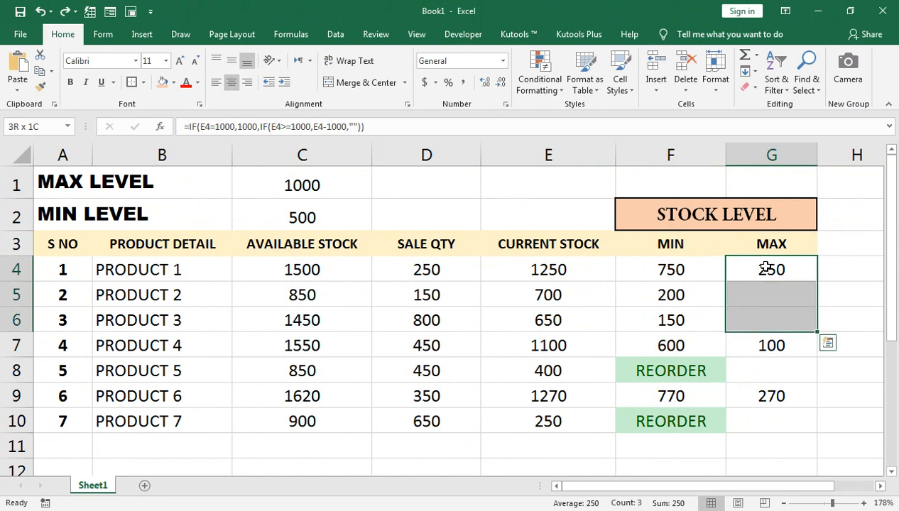
{"action": "key", "text": "shift+Down"}
{"action": "key", "text": "shift+Down"}
{"action": "key", "text": "shift+Down"}
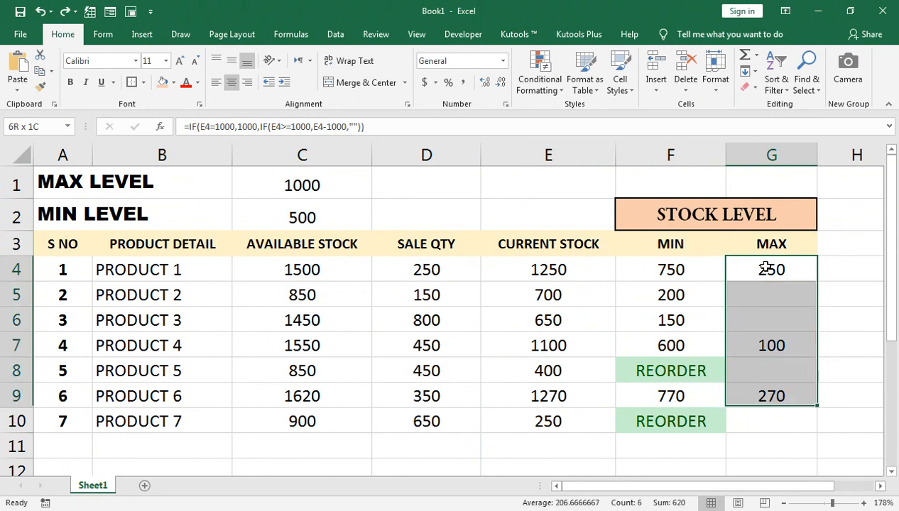
{"action": "key", "text": "shift+Down"}
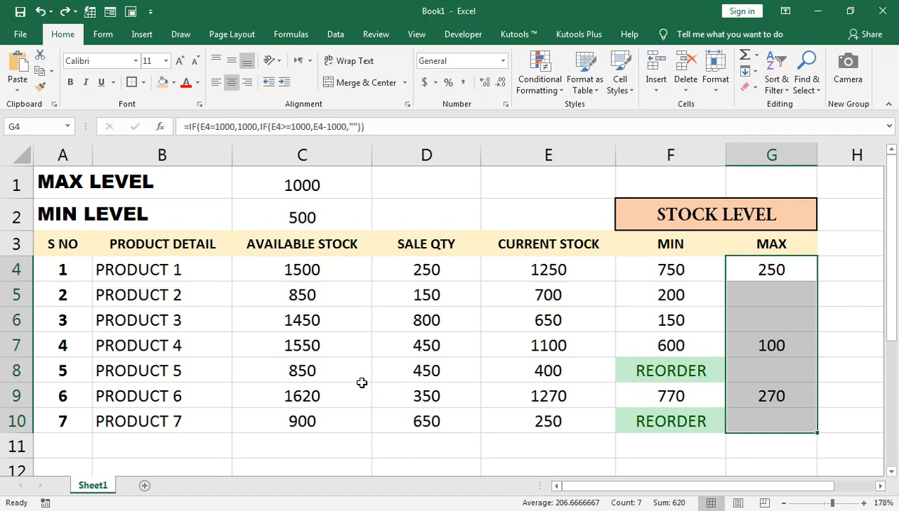
{"action": "left_click", "coordinate": [297, 445]}
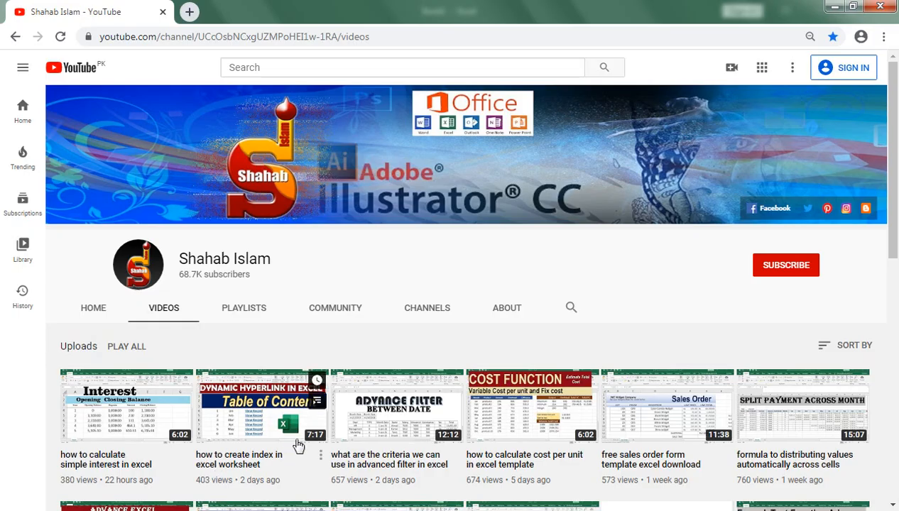